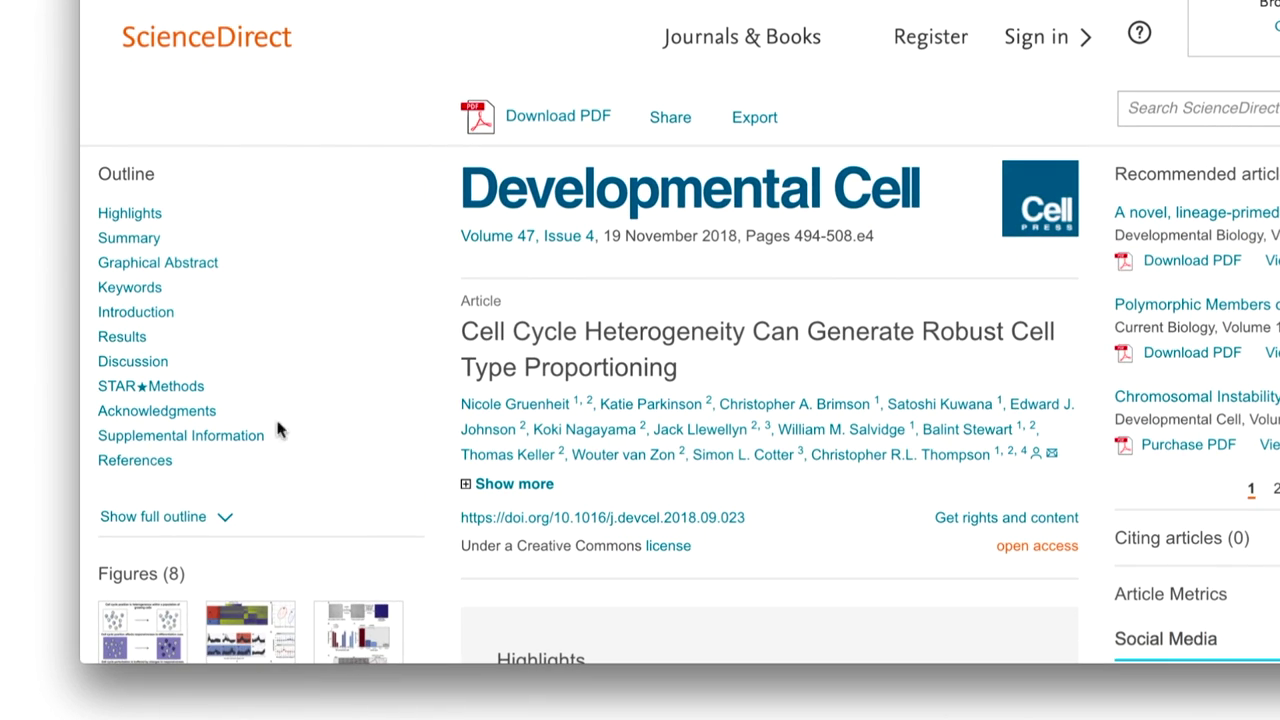
From the article's Supplemental Information, download the 32MB read-count spreadsheet and save the file
left_click(244, 434)
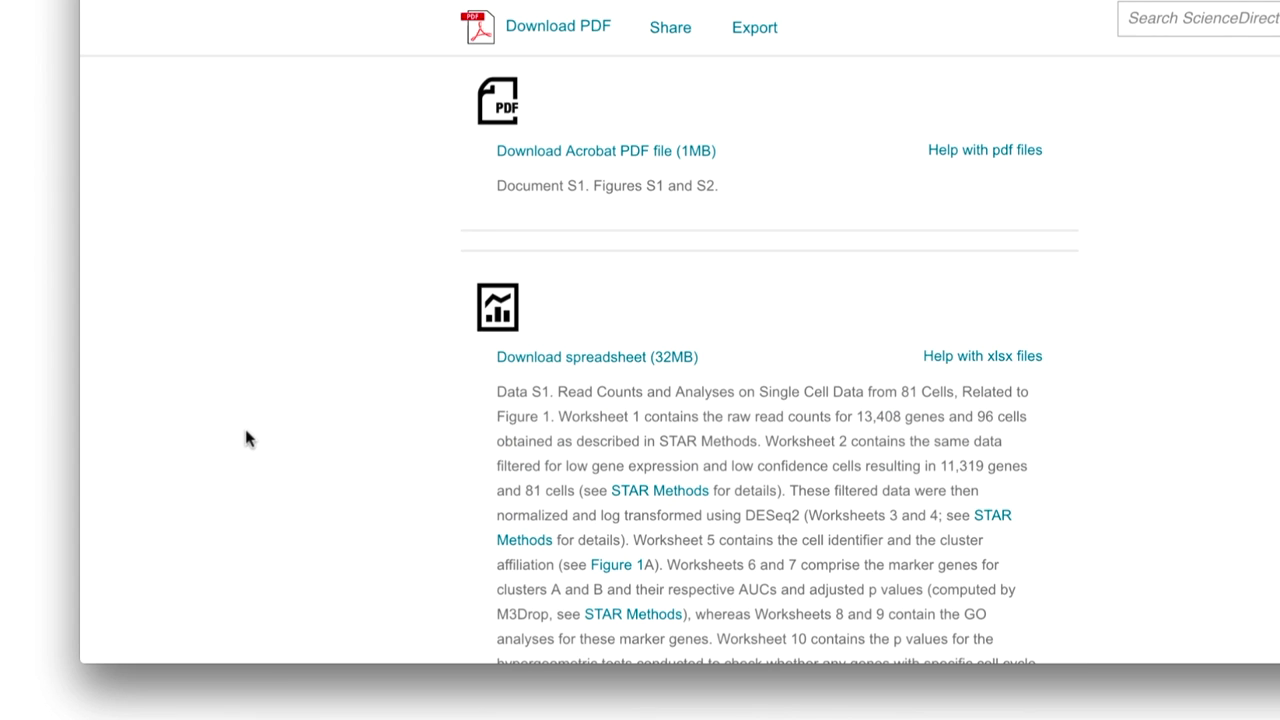
left_click(541, 360)
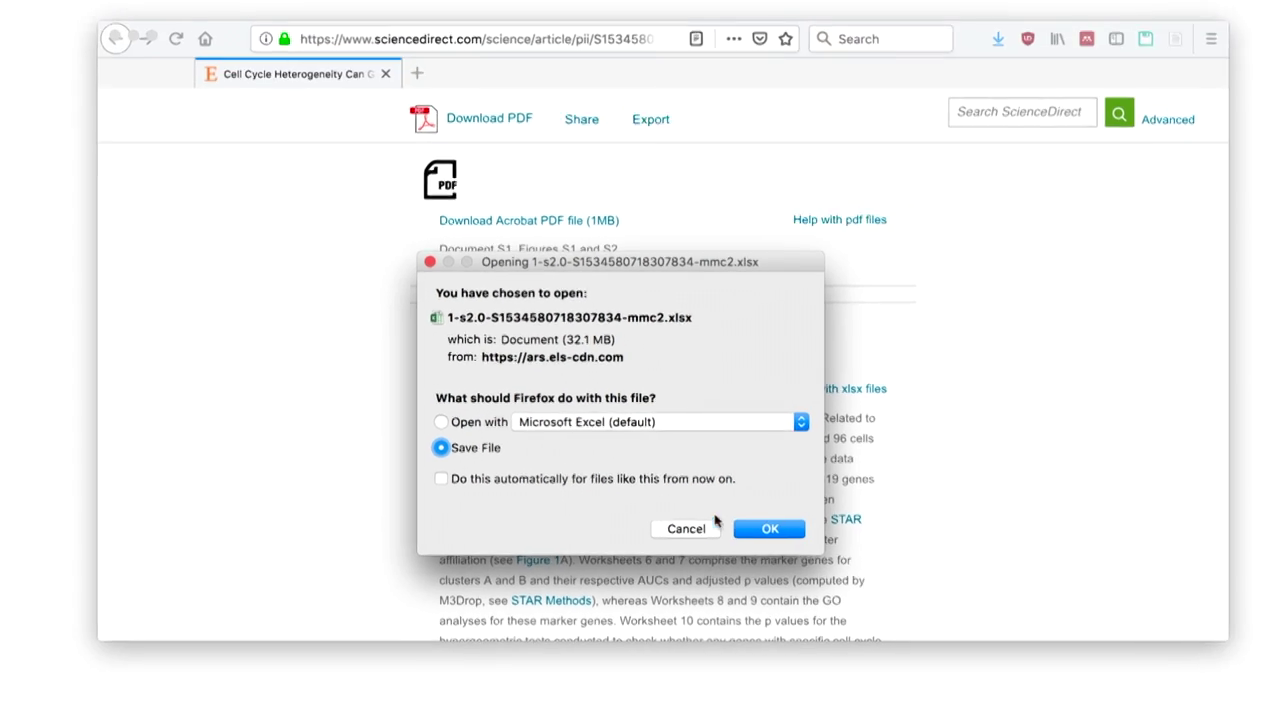
left_click(752, 525)
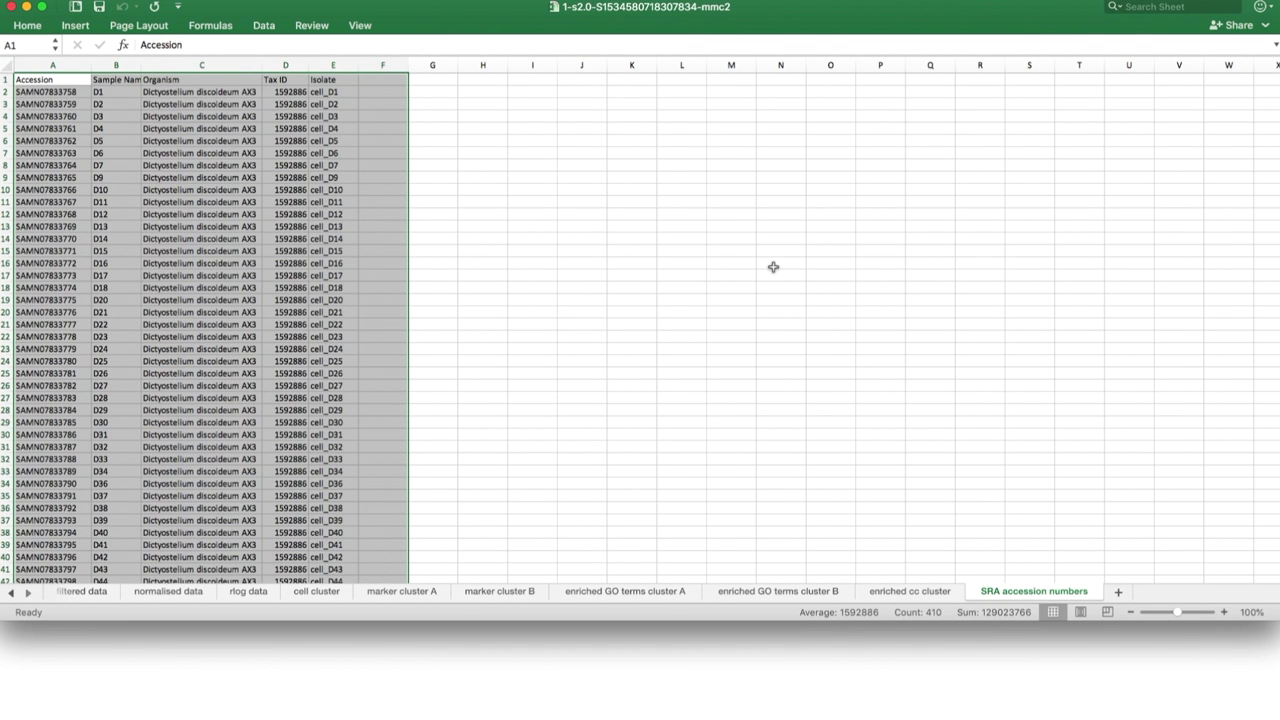
Move the normalised data sheet in front of the filtered data sheet
left_click(10, 592)
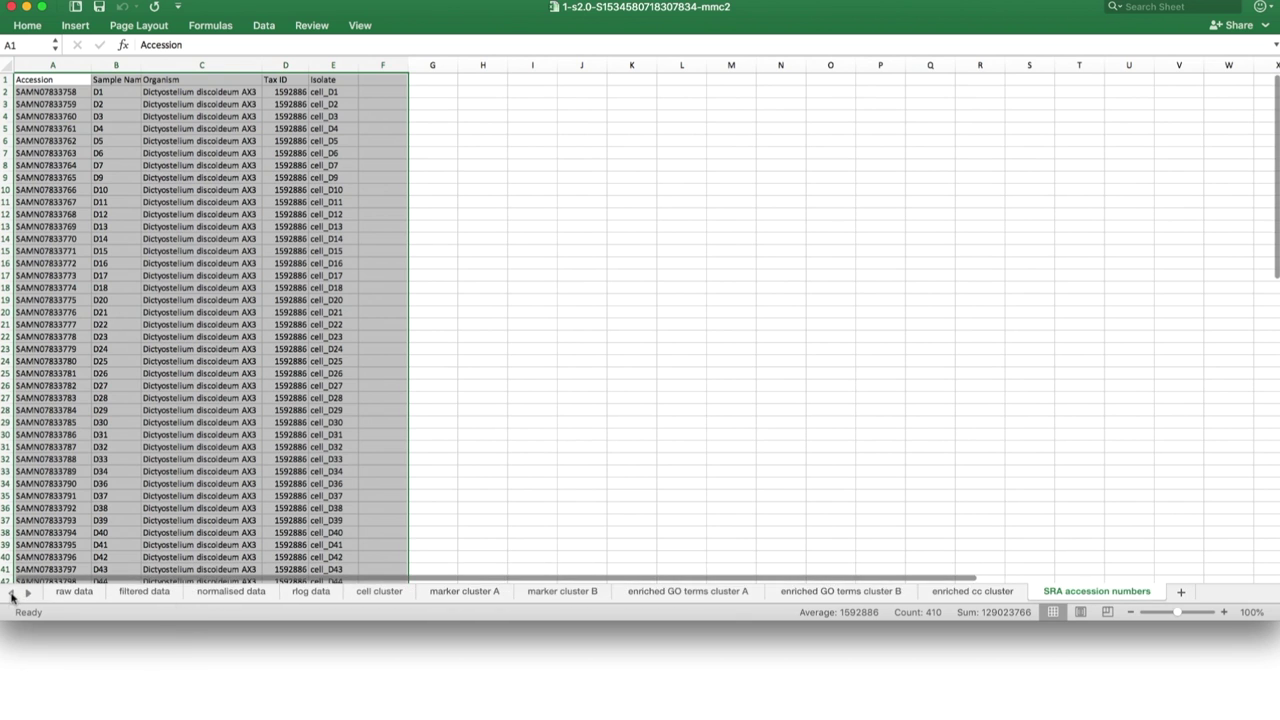
left_click(66, 593)
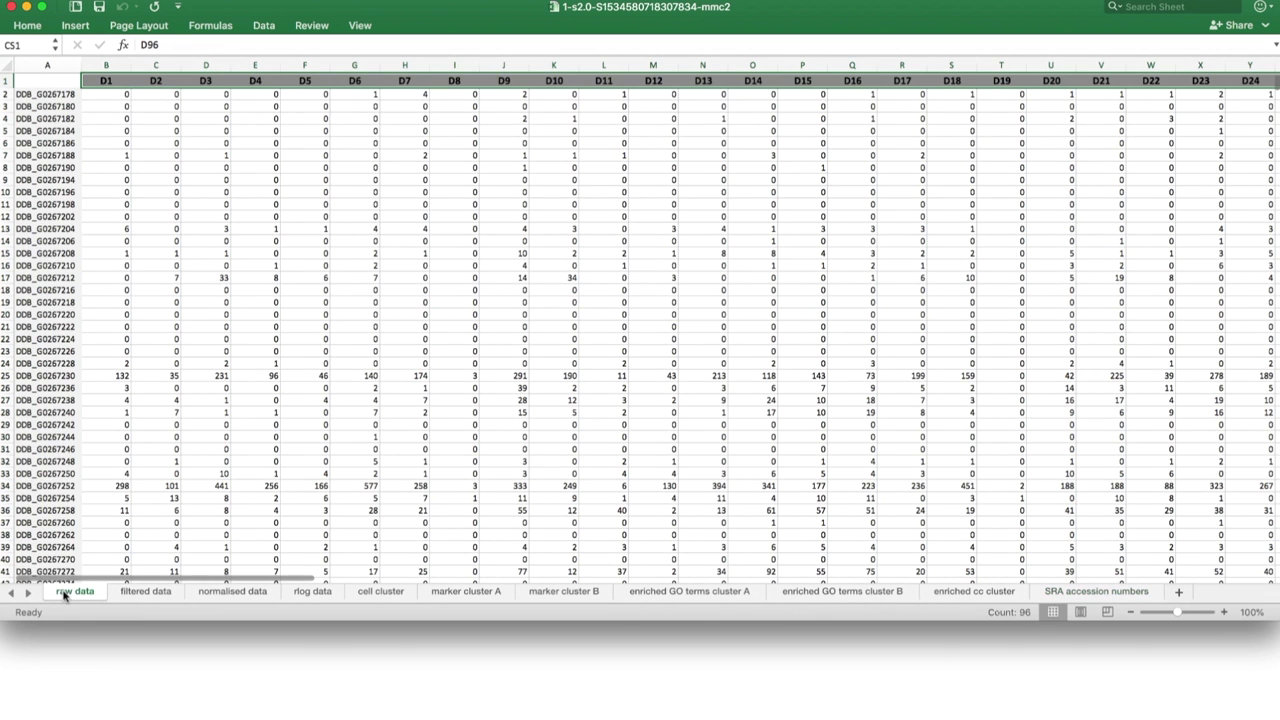
left_click(211, 592)
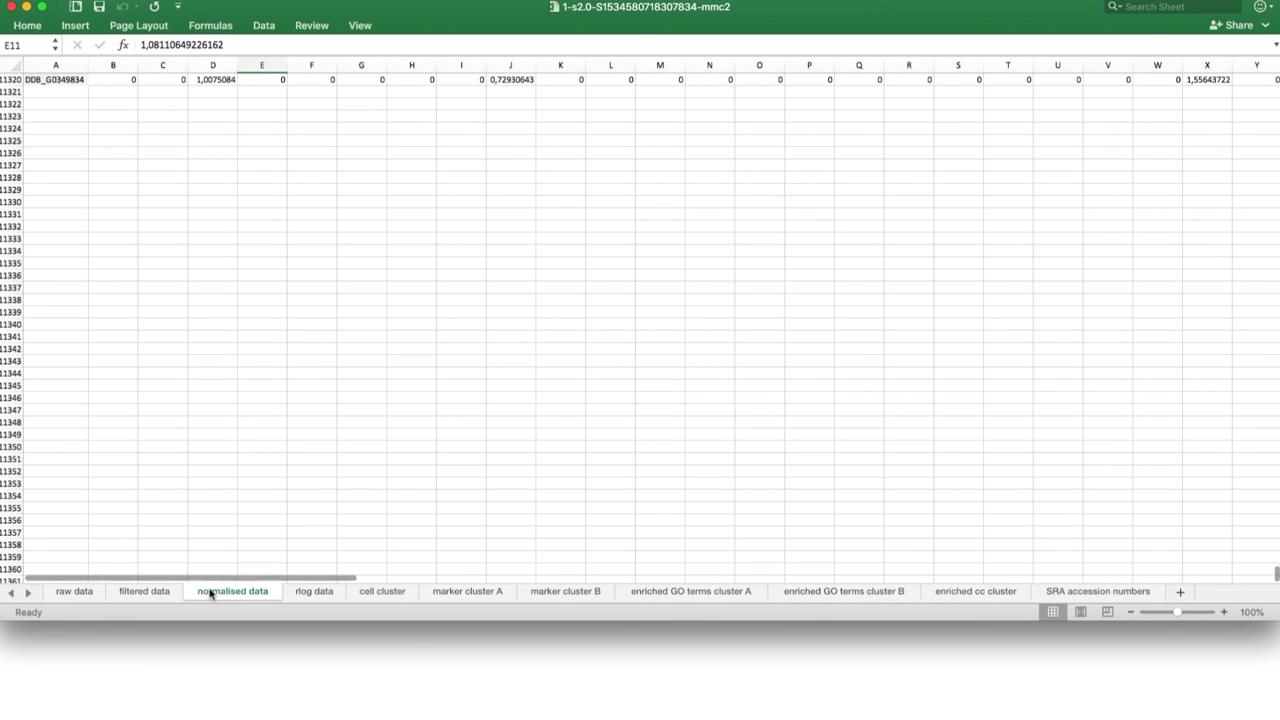
left_click_drag(124, 596, 125, 596)
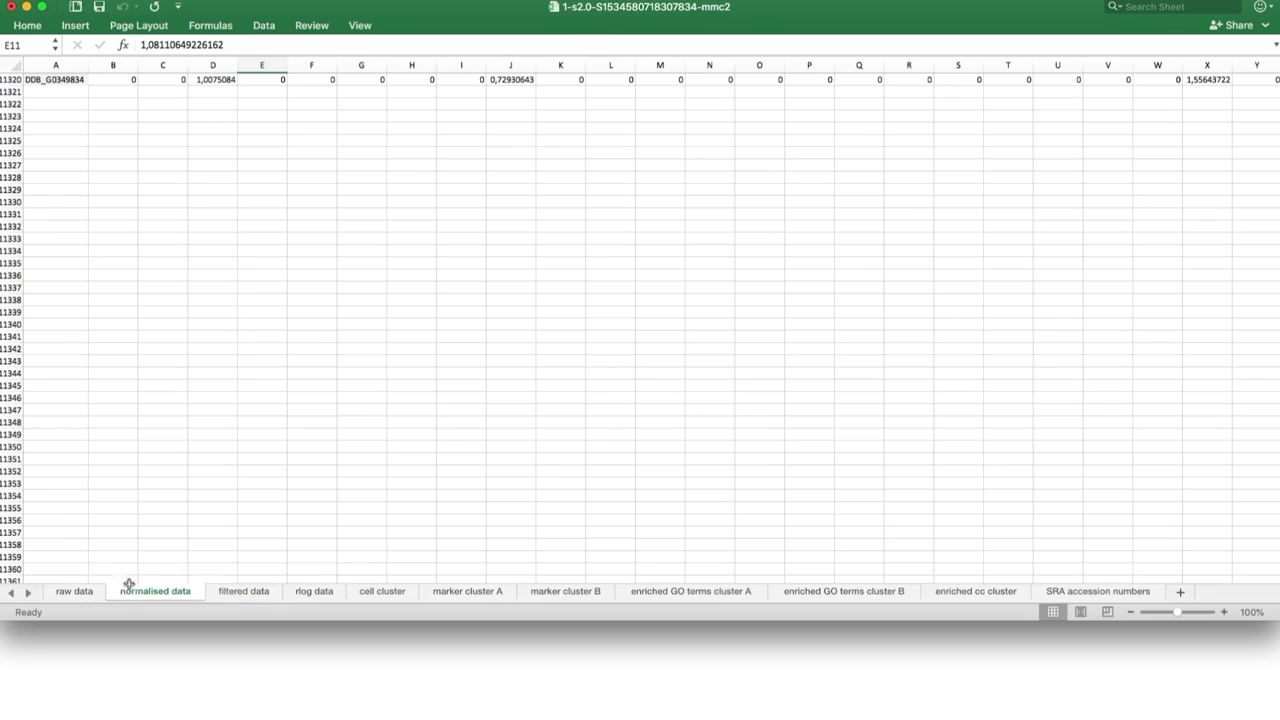
scroll(147, 550, "up", 10)
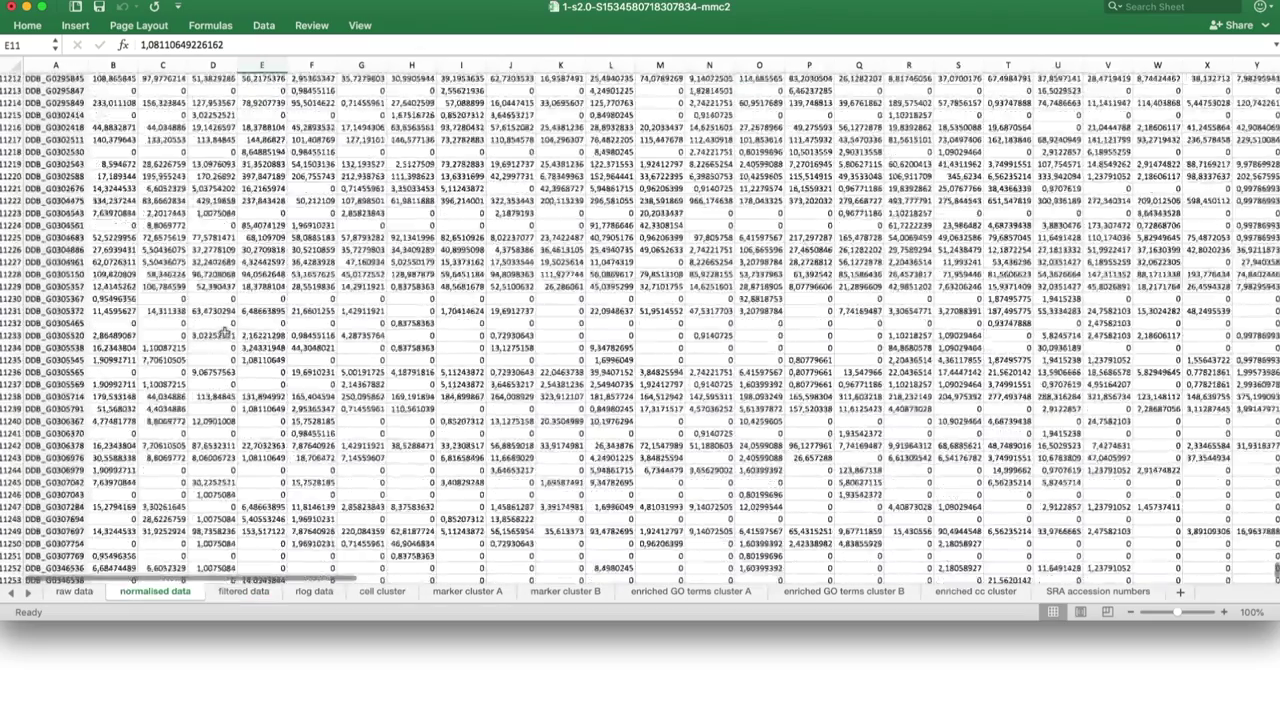
scroll(130, 194, "up", 5)
Copy the entire normalised data sheet into a new blank workbook
left_click(8, 64)
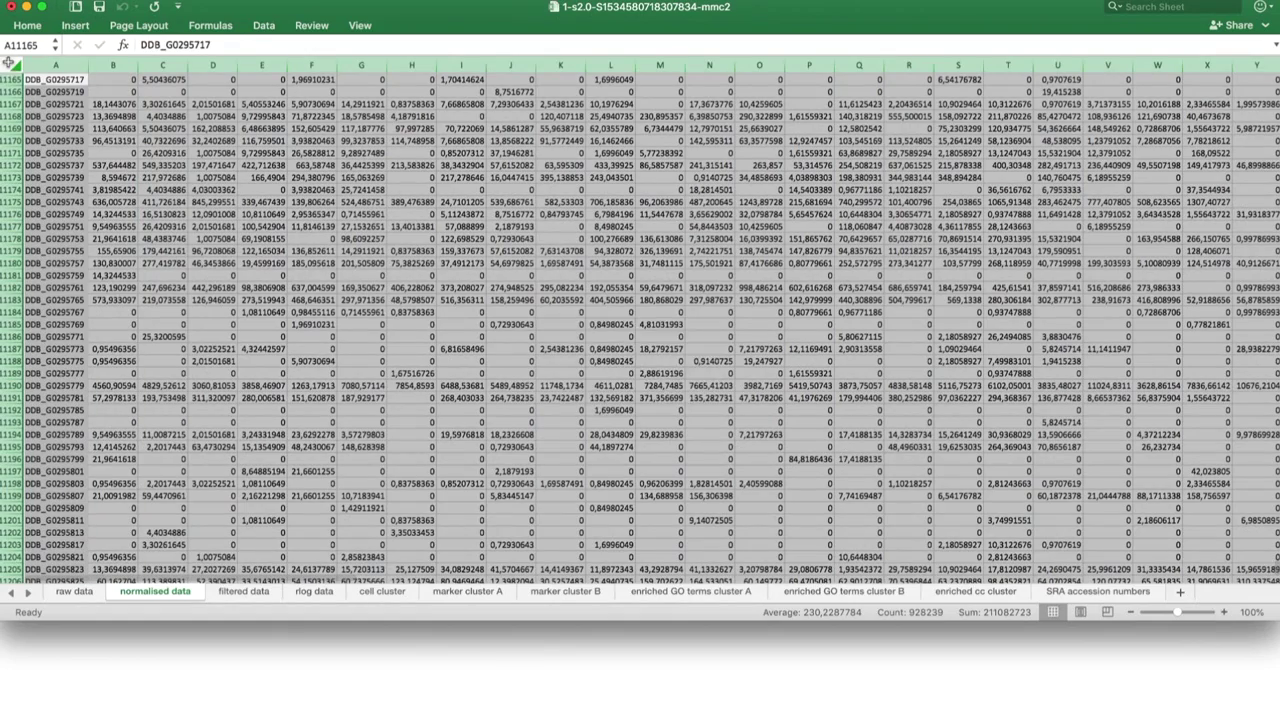
key("super+c")
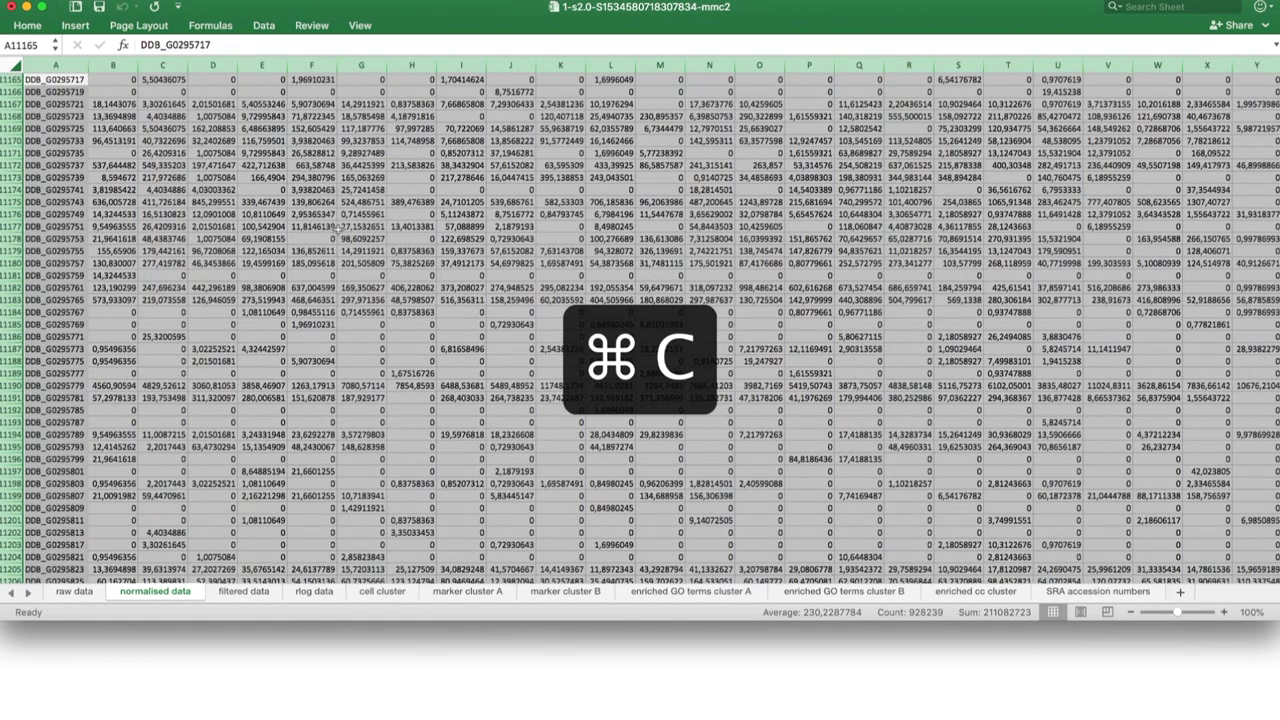
key("super+n")
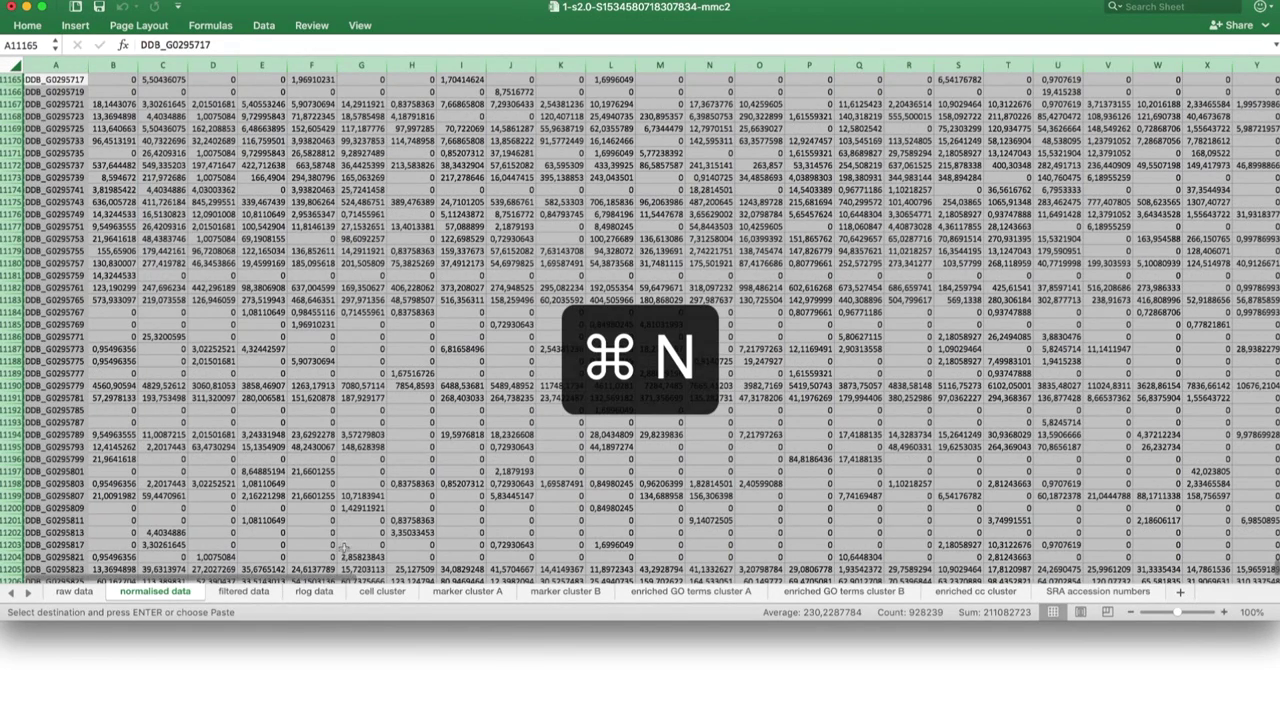
key("super+v")
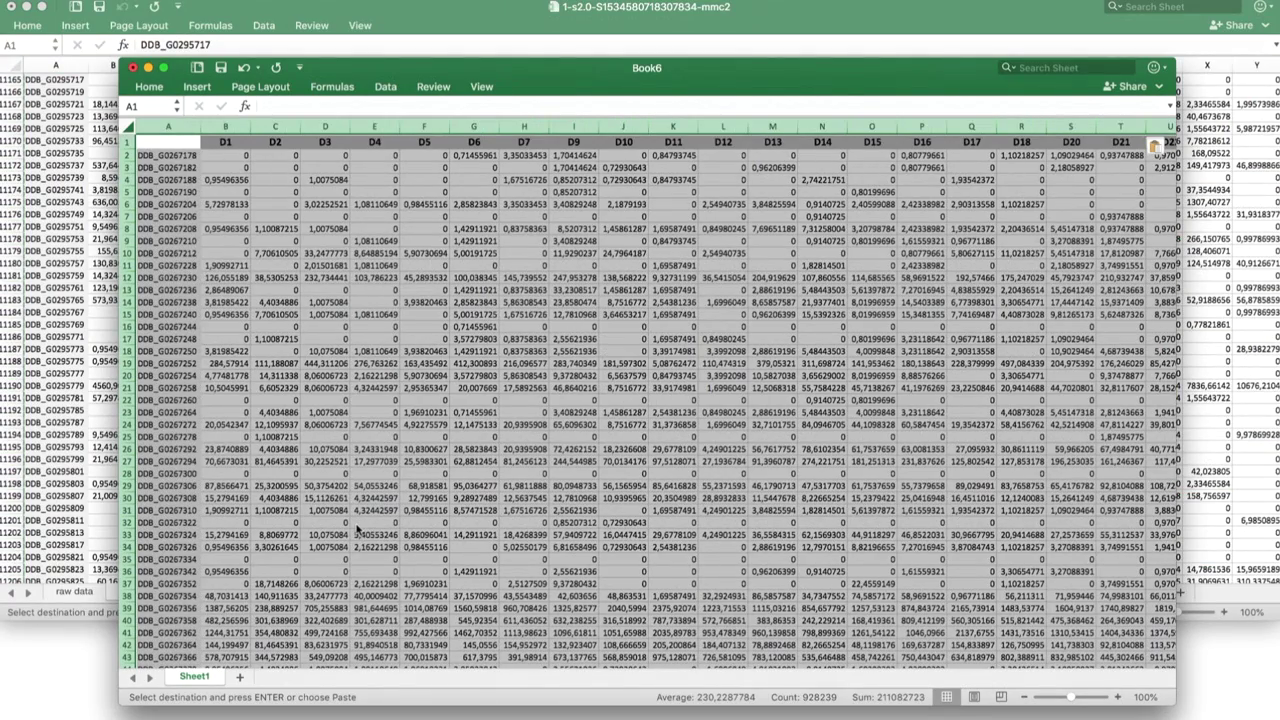
Save the new workbook as dicty.xlsx
left_click(221, 68)
type("d")
key("Return")
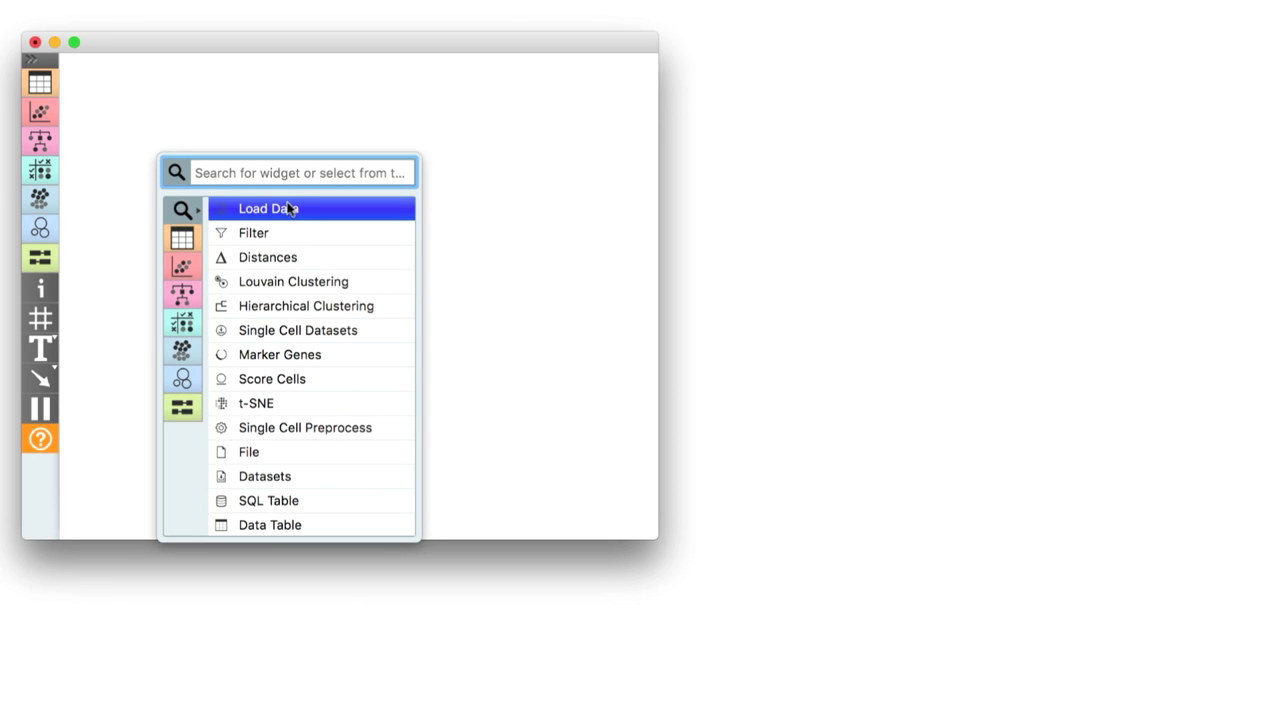
Place a Load Data widget on the canvas and remove both matrix.mtx entries from its file list
left_click(287, 209)
double_click(177, 152)
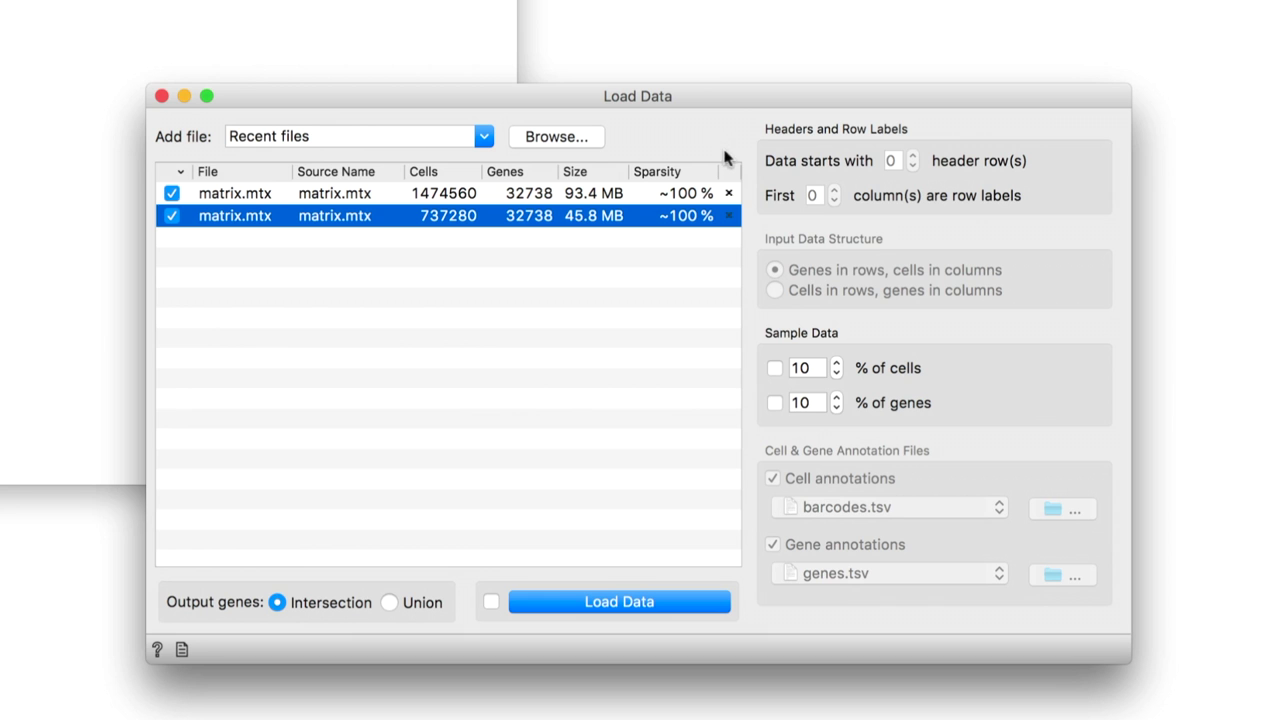
left_click(729, 194)
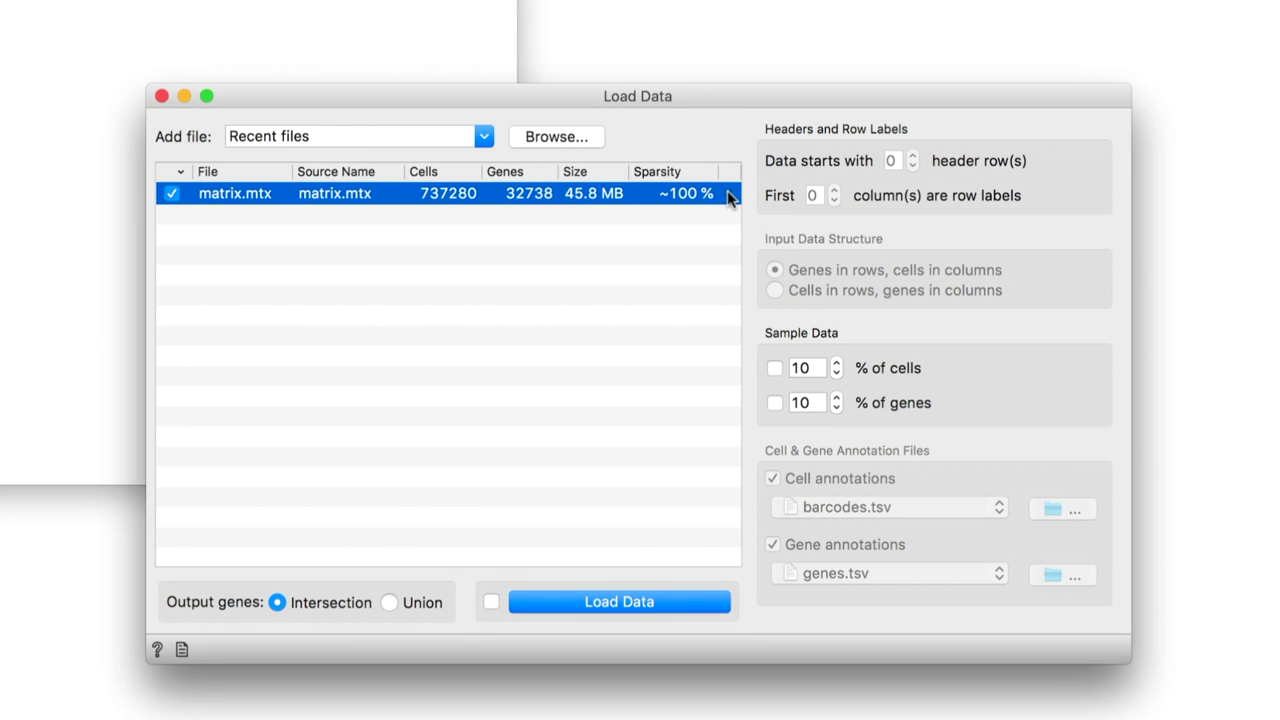
left_click(729, 194)
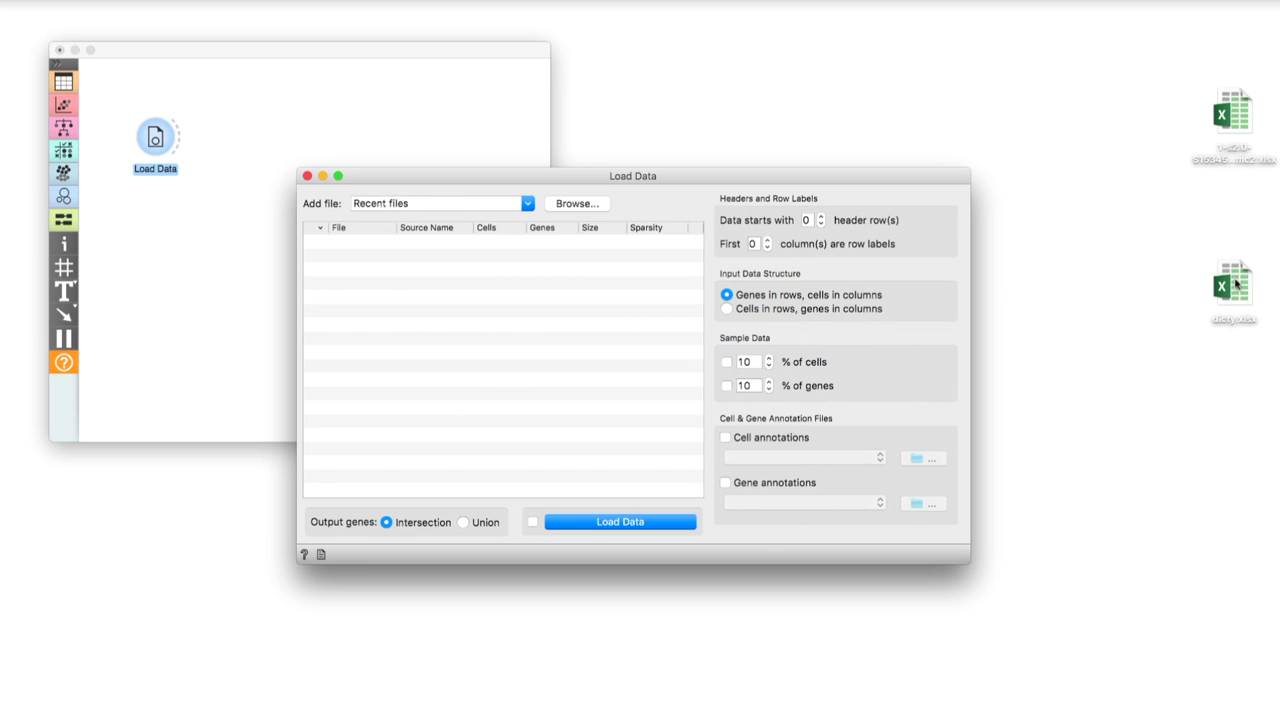
Load dicty.xlsx with 1 header row and the first column as row labels
left_click_drag(1233, 290, 477, 367)
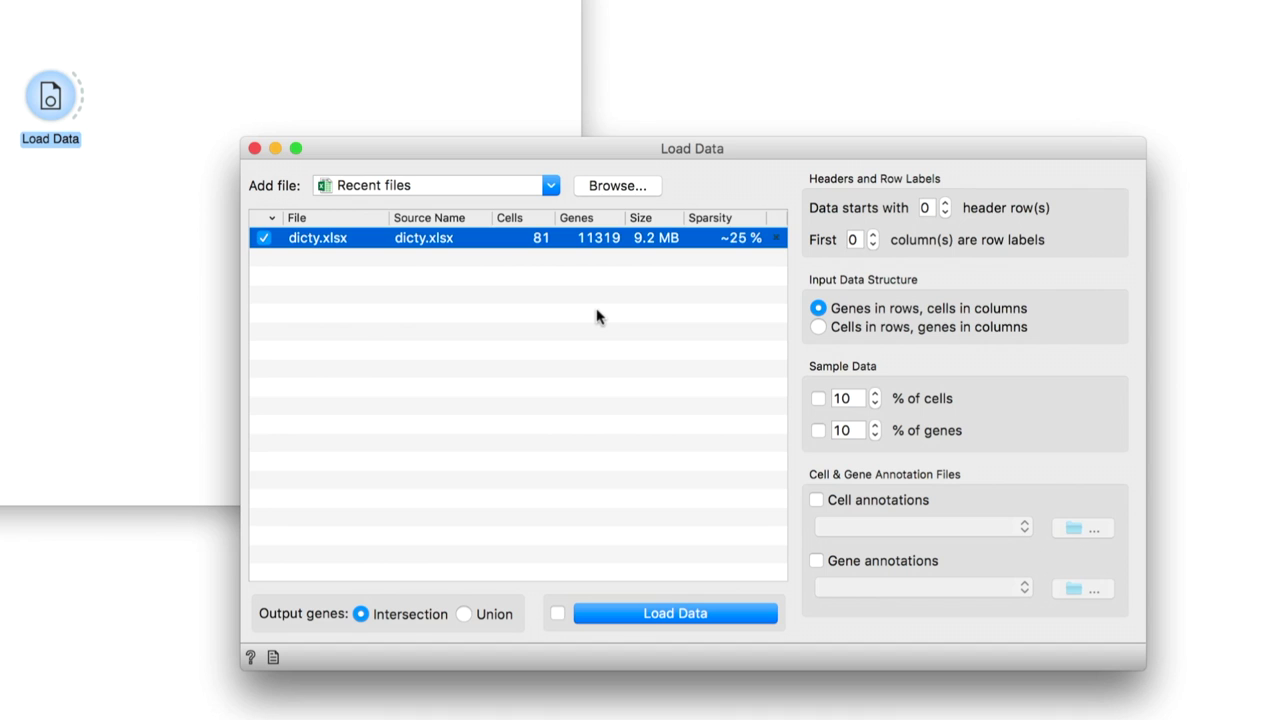
left_click(944, 203)
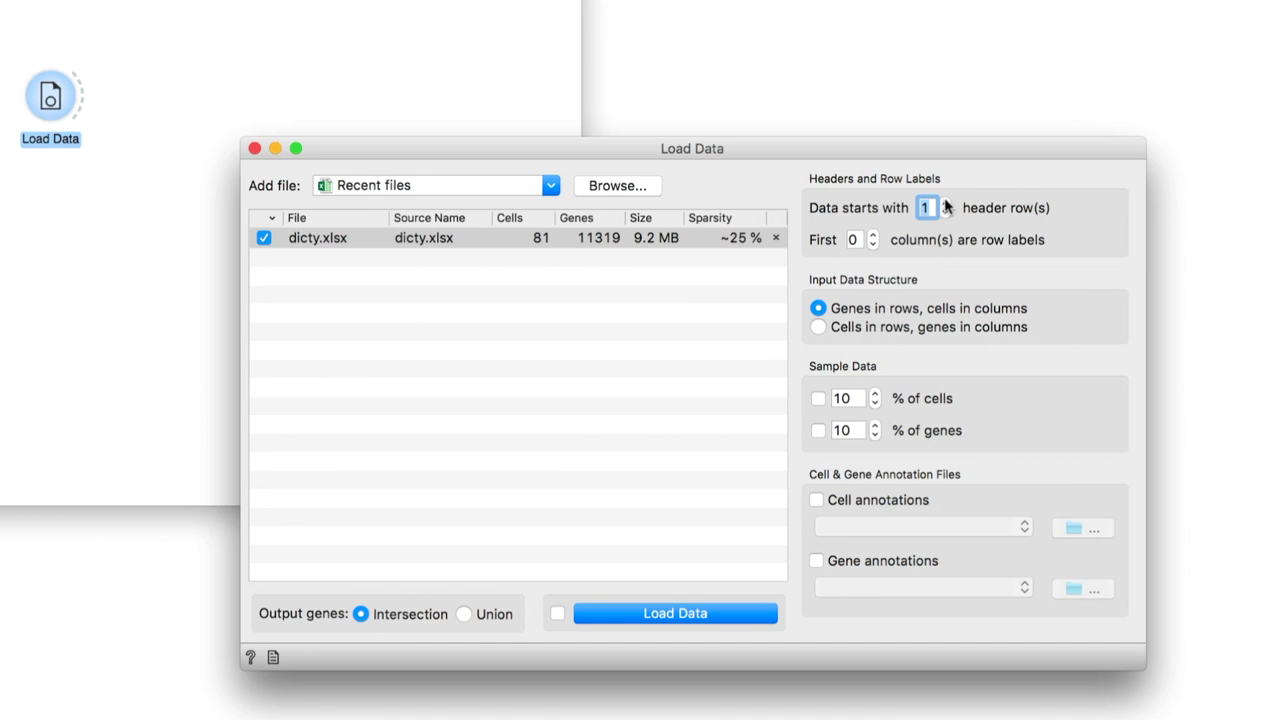
left_click(873, 235)
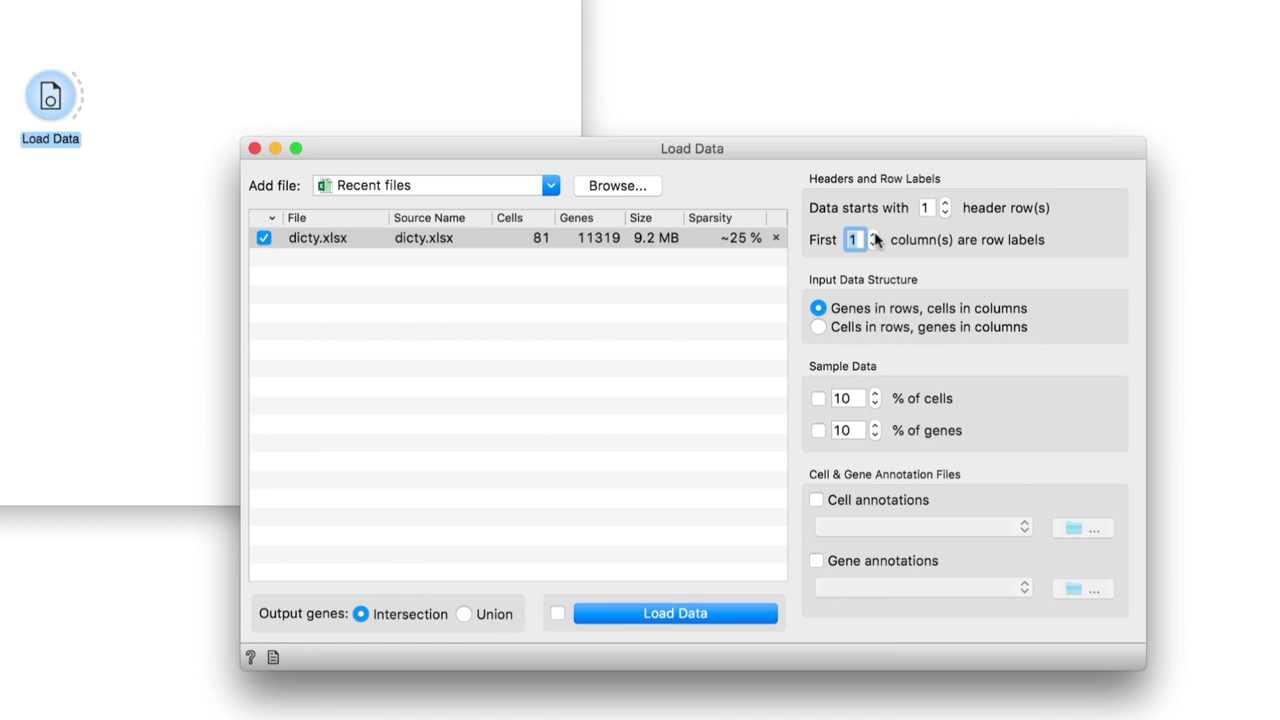
left_click(990, 280)
left_click(651, 622)
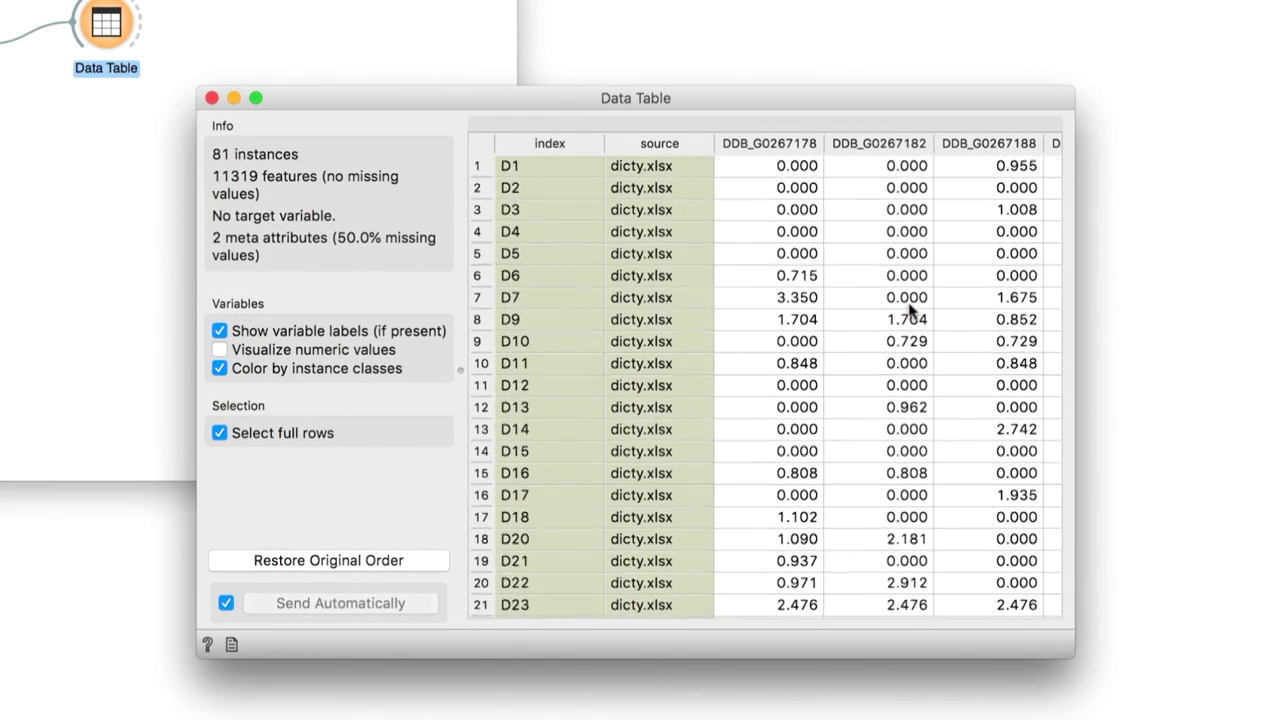
Browse the Data Table's 81 cells, then drag a new link from Load Data's output
scroll(910, 313, "down", 10)
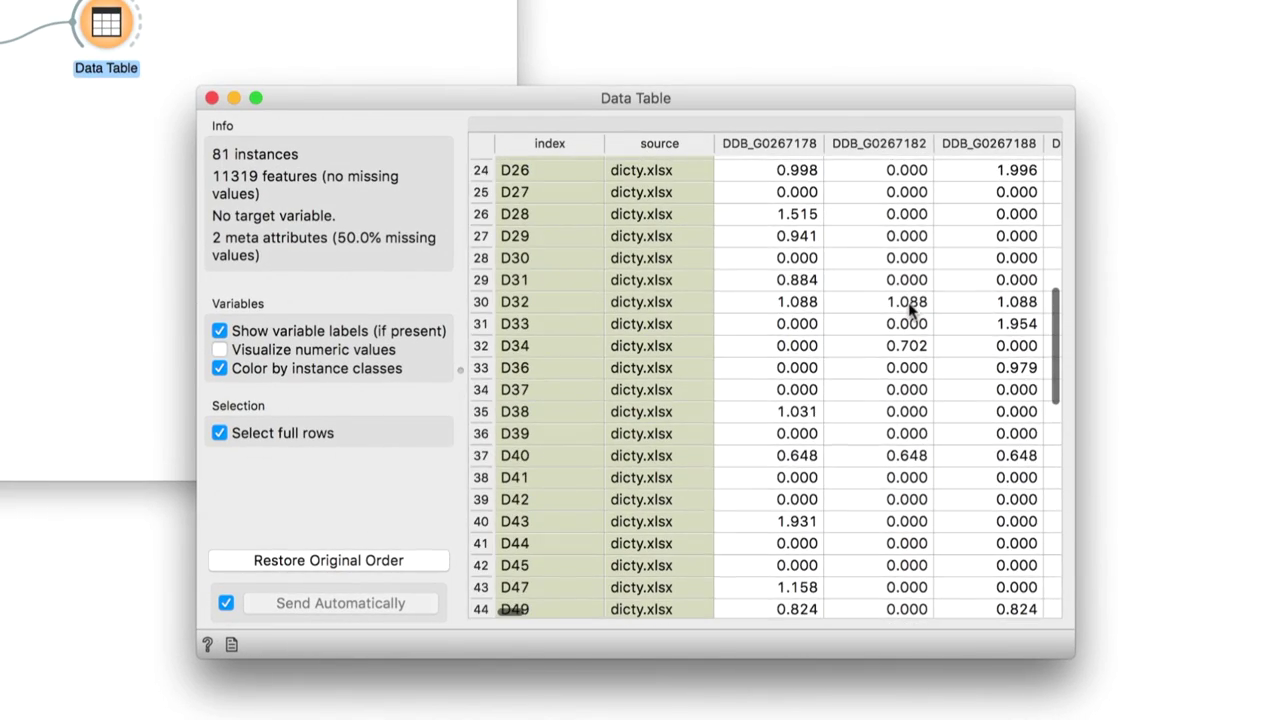
scroll(910, 313, "up", 10)
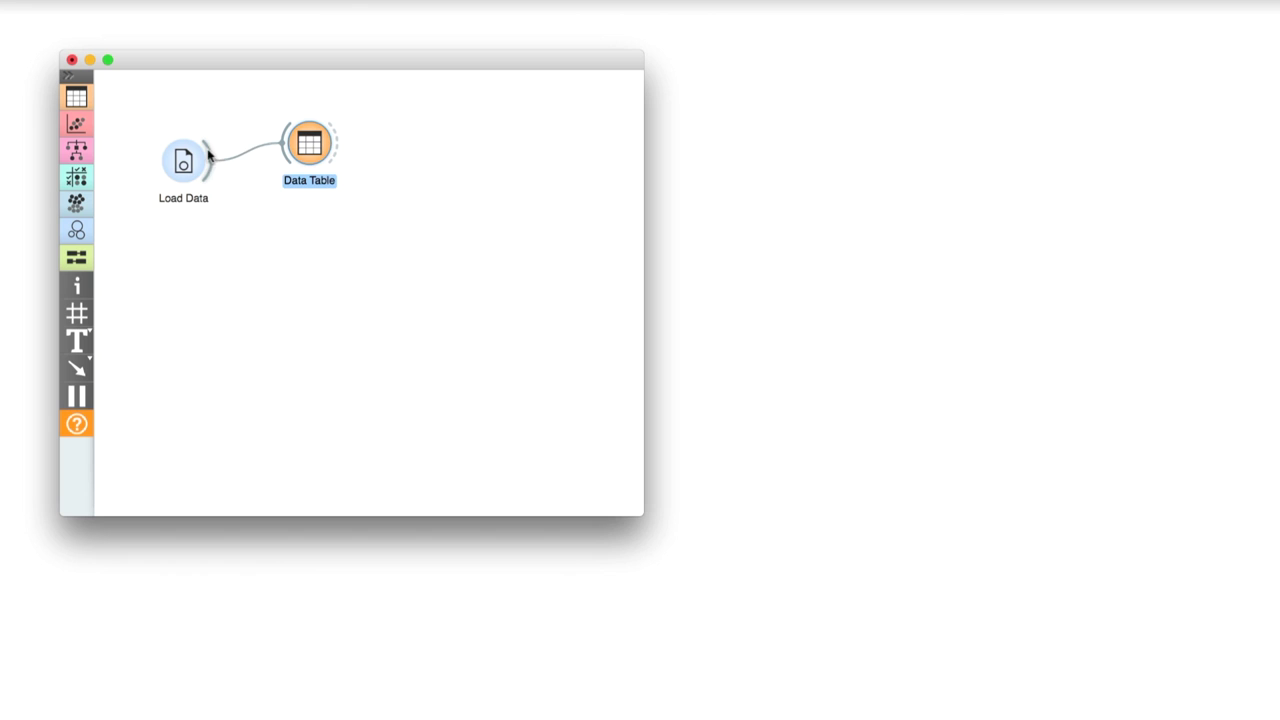
left_click_drag(210, 155, 246, 240)
Add a Filter widget after Load Data and open its settings
type("fit")
key("BackSpace")
key("Return")
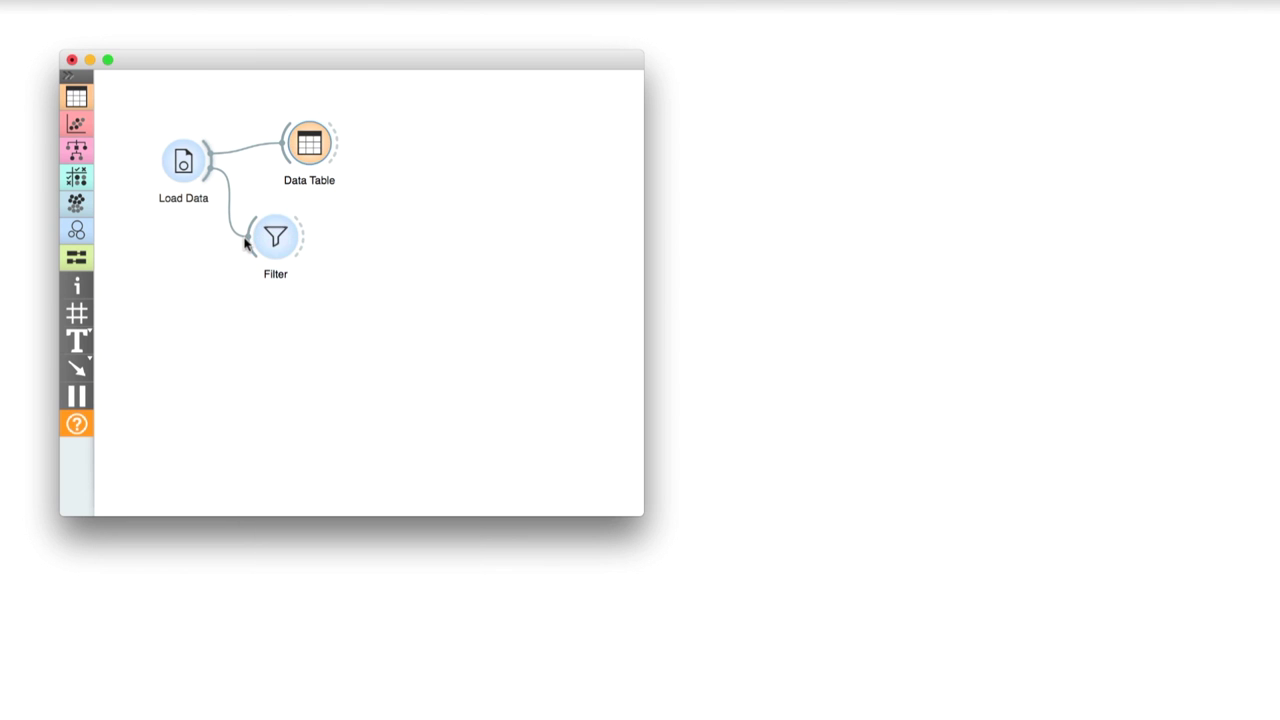
left_click(282, 235)
double_click(282, 235)
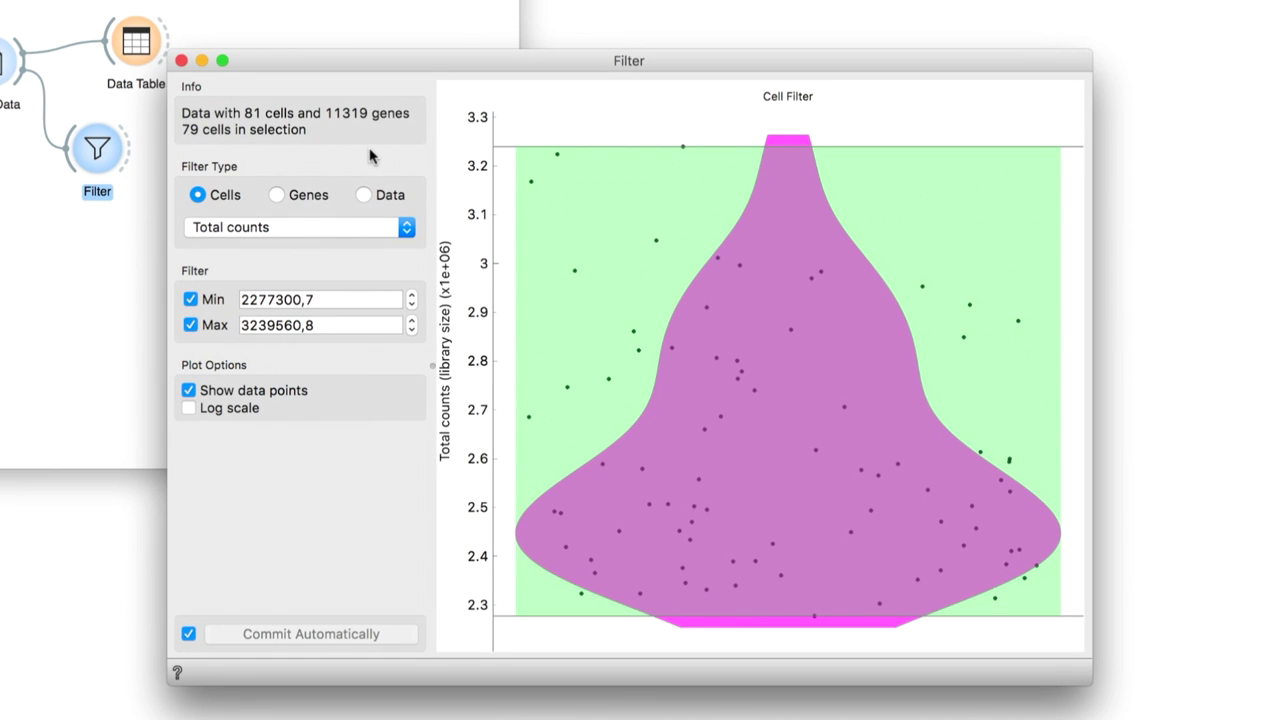
Filter genes by detection count with a minimum of 30 cells
left_click(308, 195)
left_click(356, 226)
left_click(288, 211)
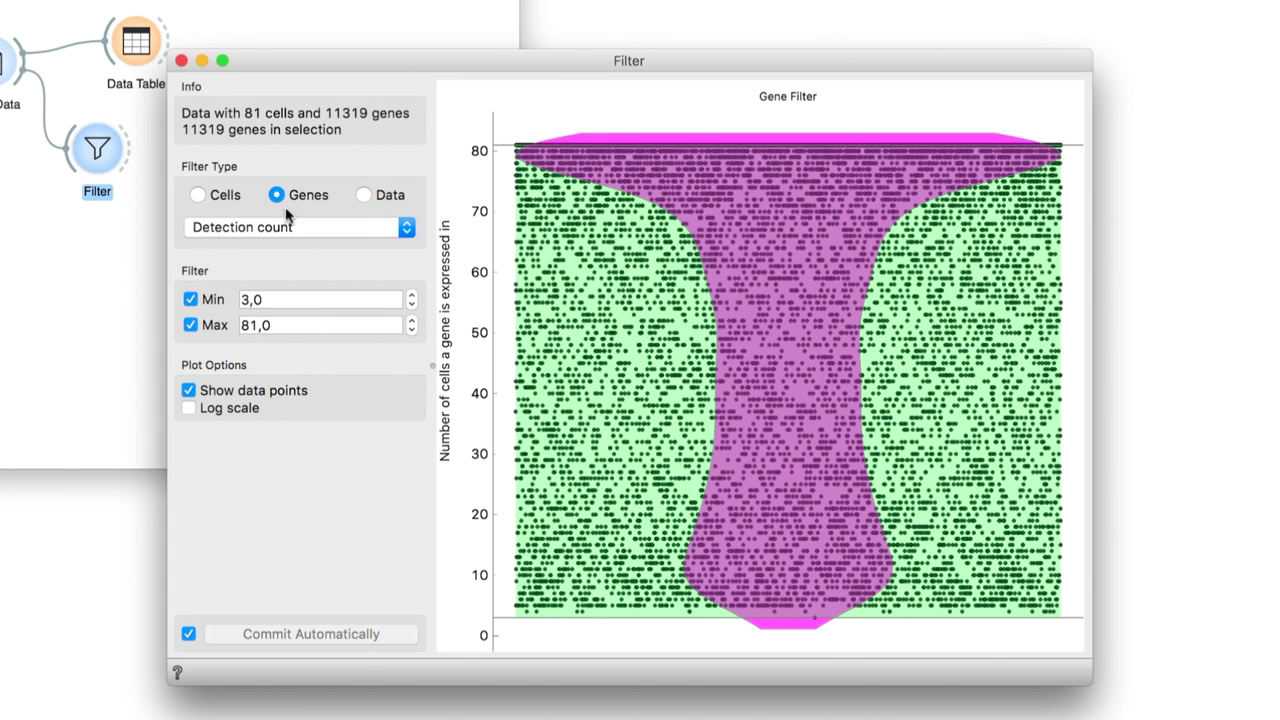
left_click(299, 297)
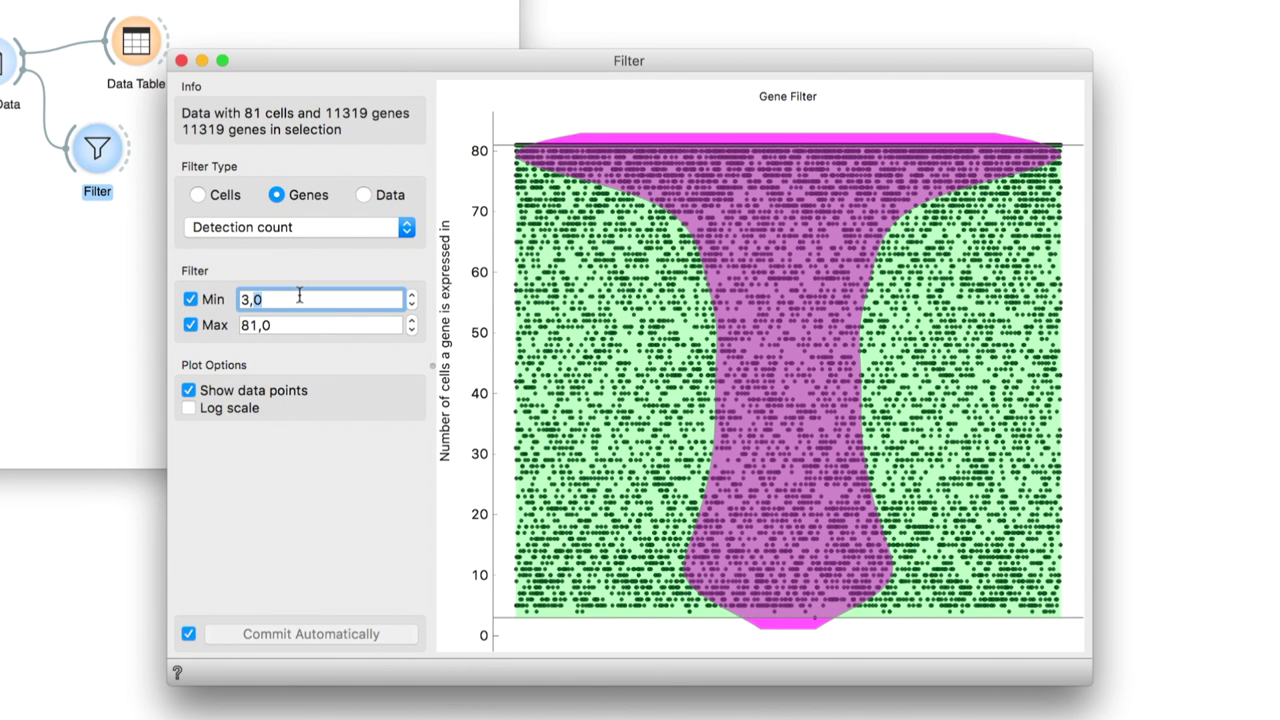
type("30")
key("Return")
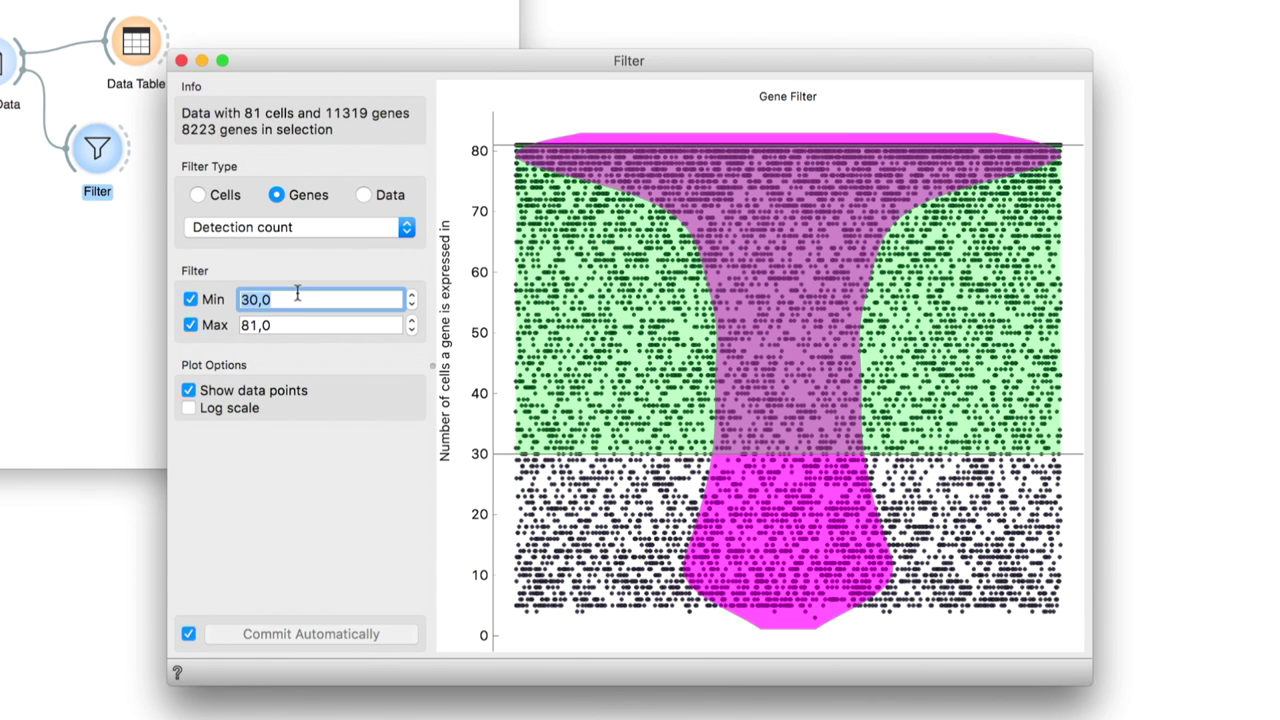
left_click(306, 285)
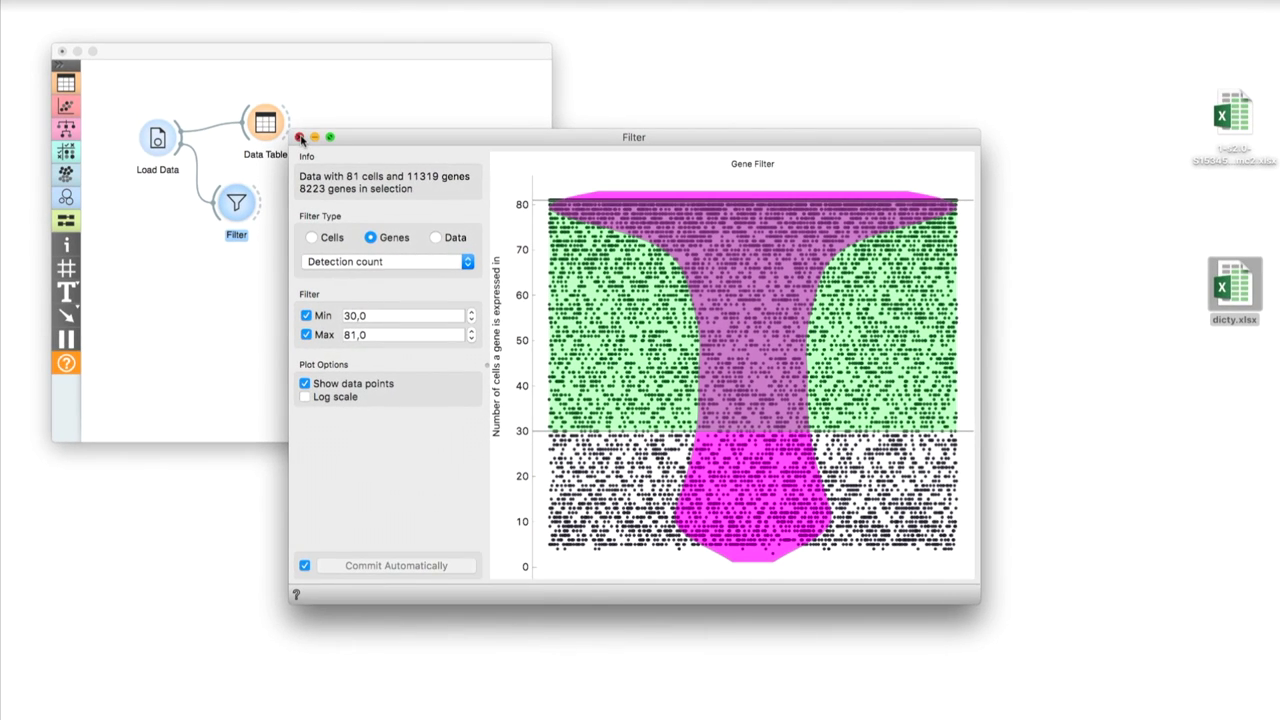
Add a Distances widget after Filter and set its metric to Cosine
left_click(299, 137)
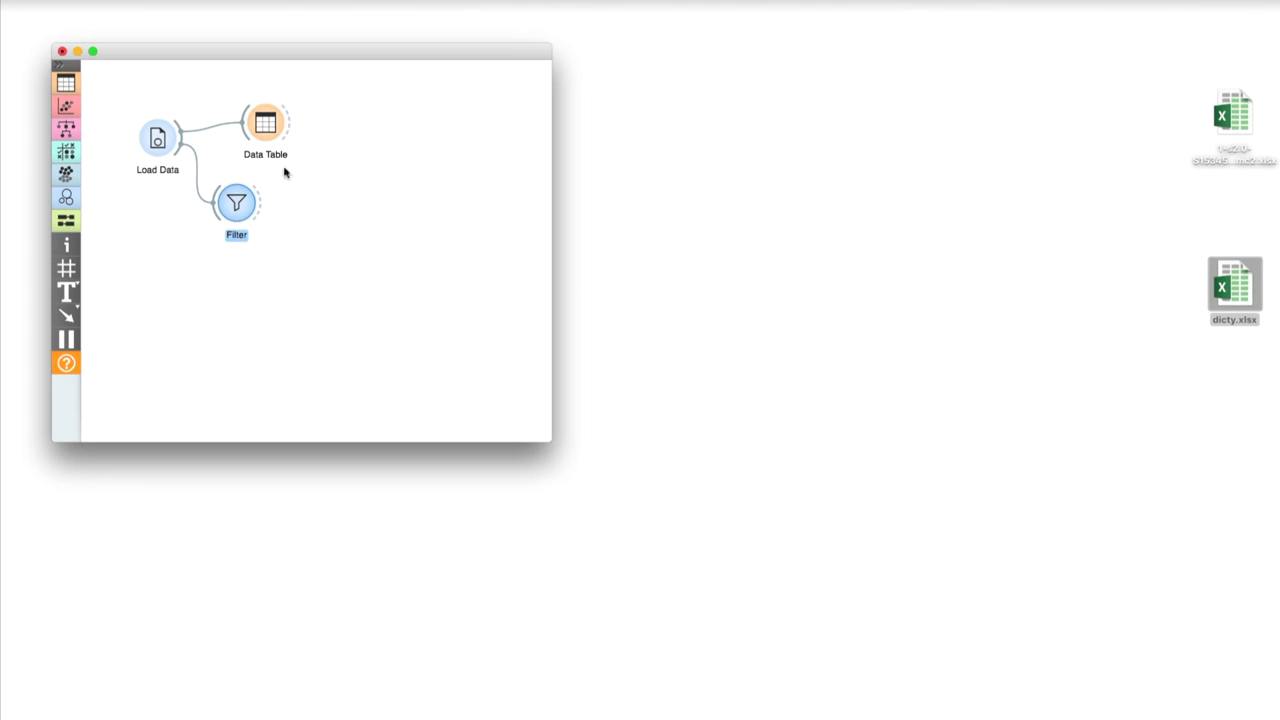
left_click_drag(262, 204, 310, 202)
type("dis")
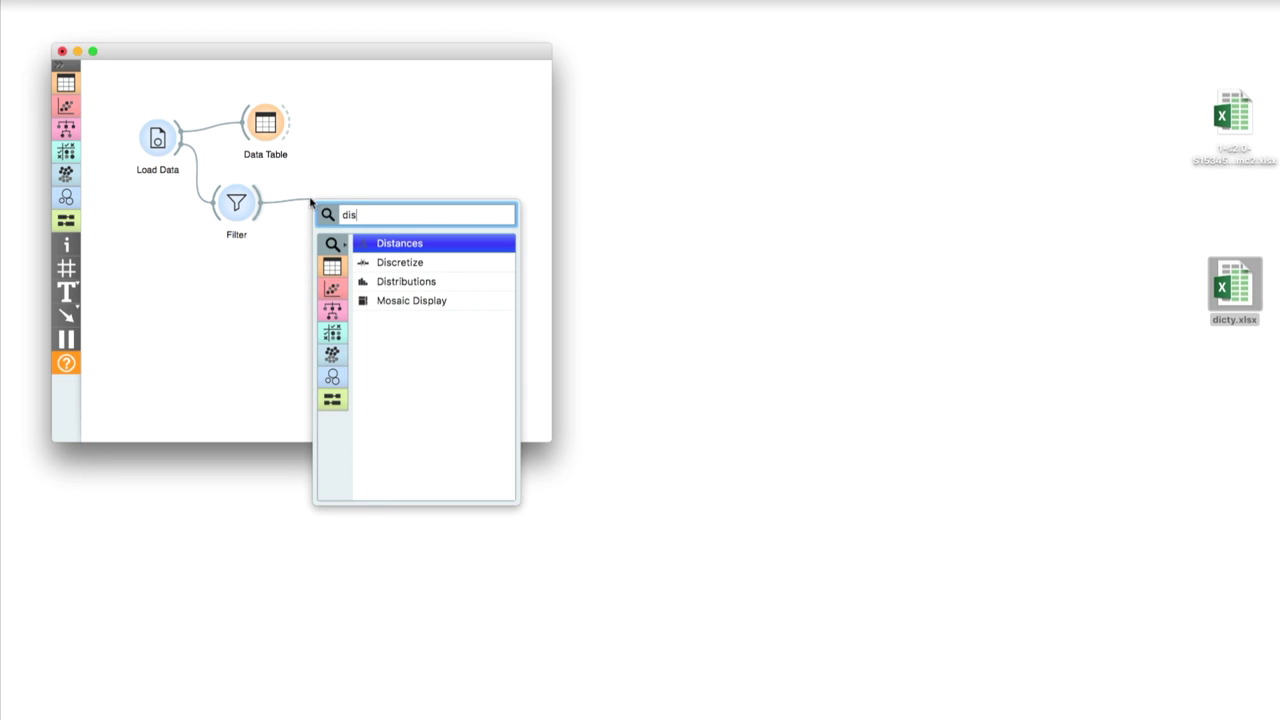
key("Return")
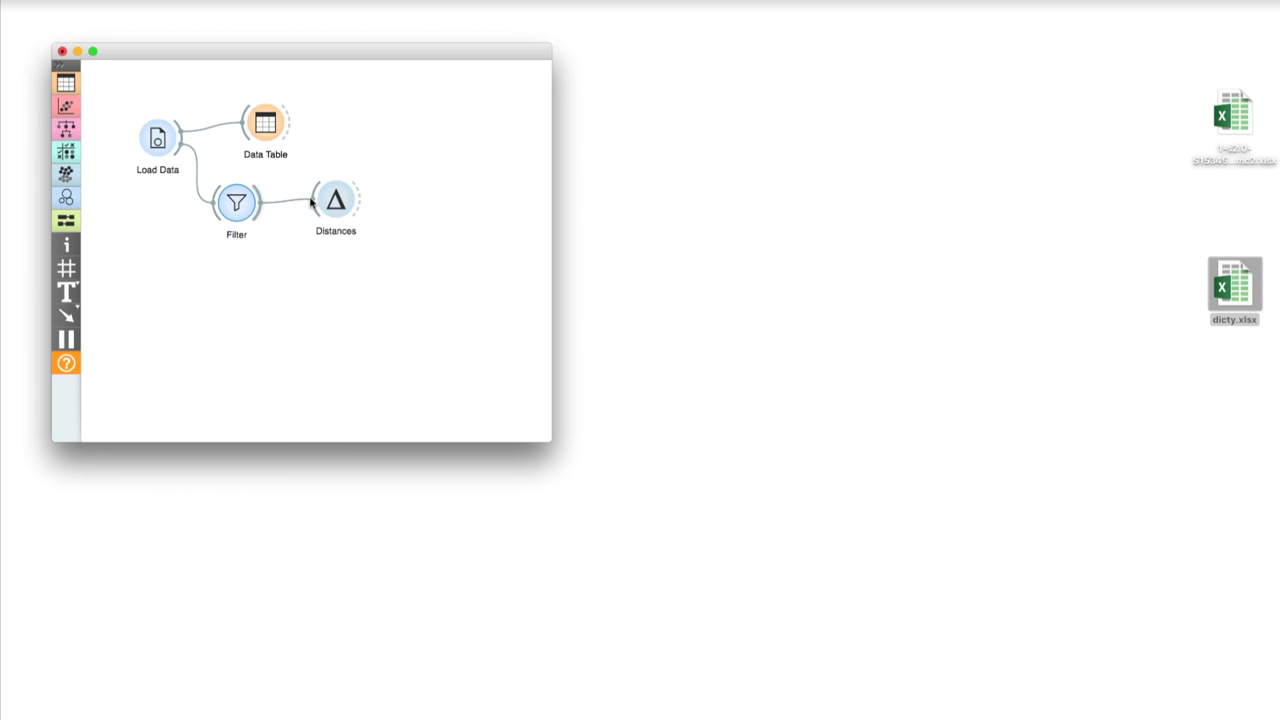
double_click(339, 199)
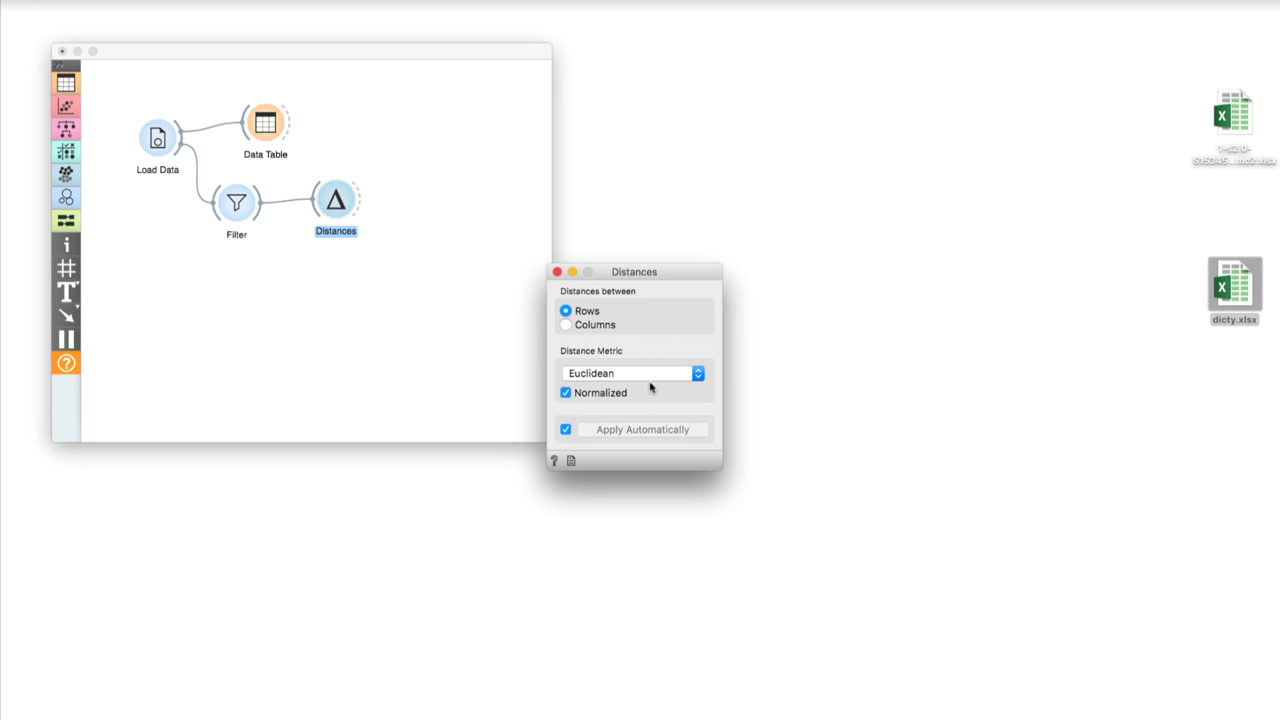
left_click(652, 374)
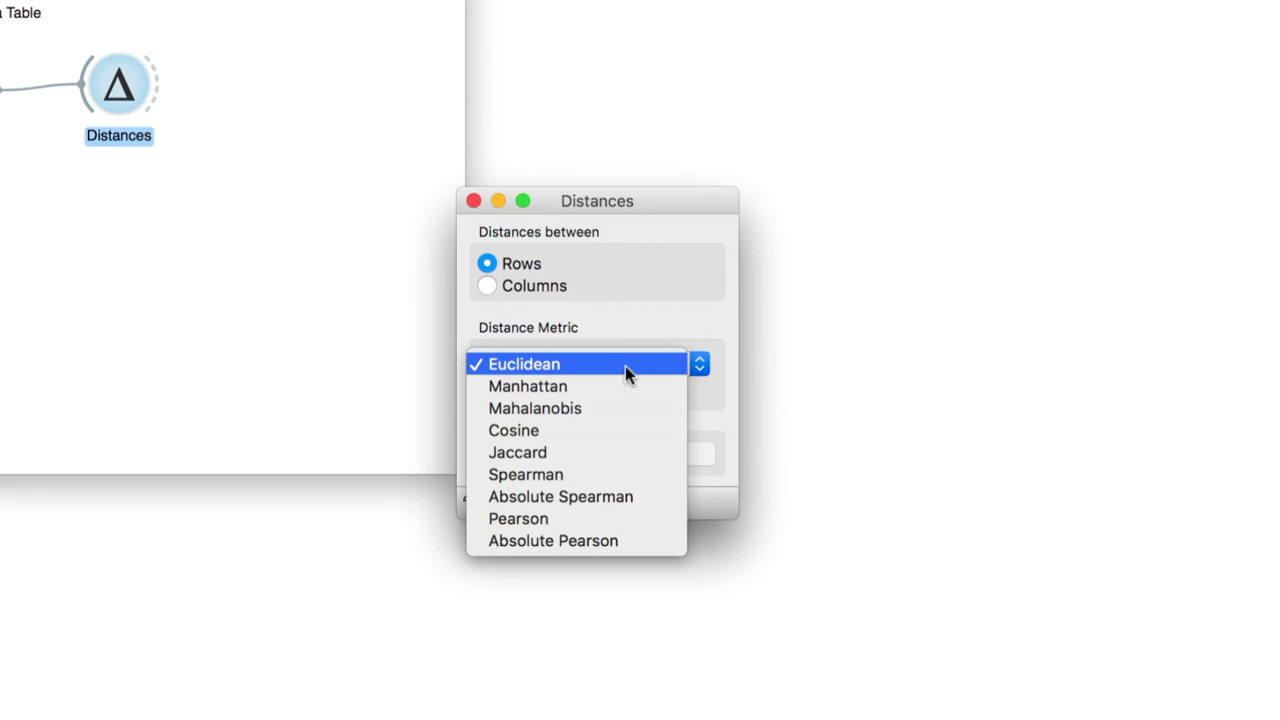
left_click(566, 432)
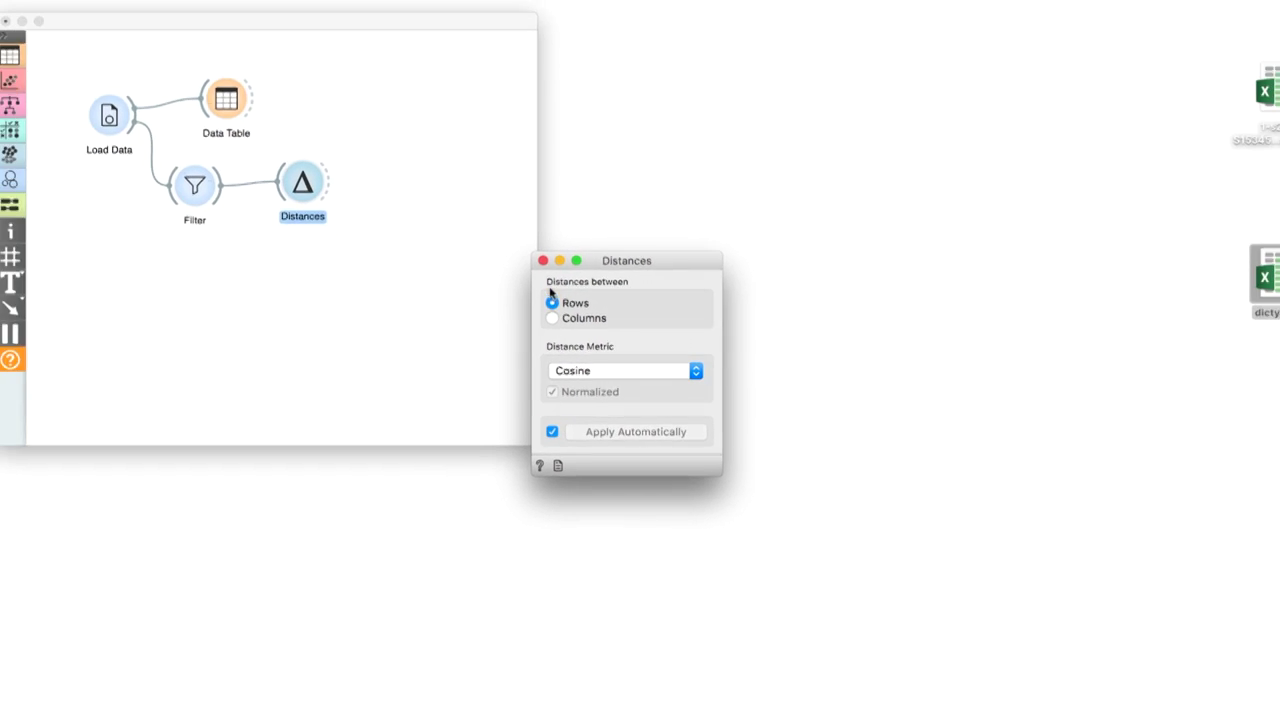
left_click(546, 263)
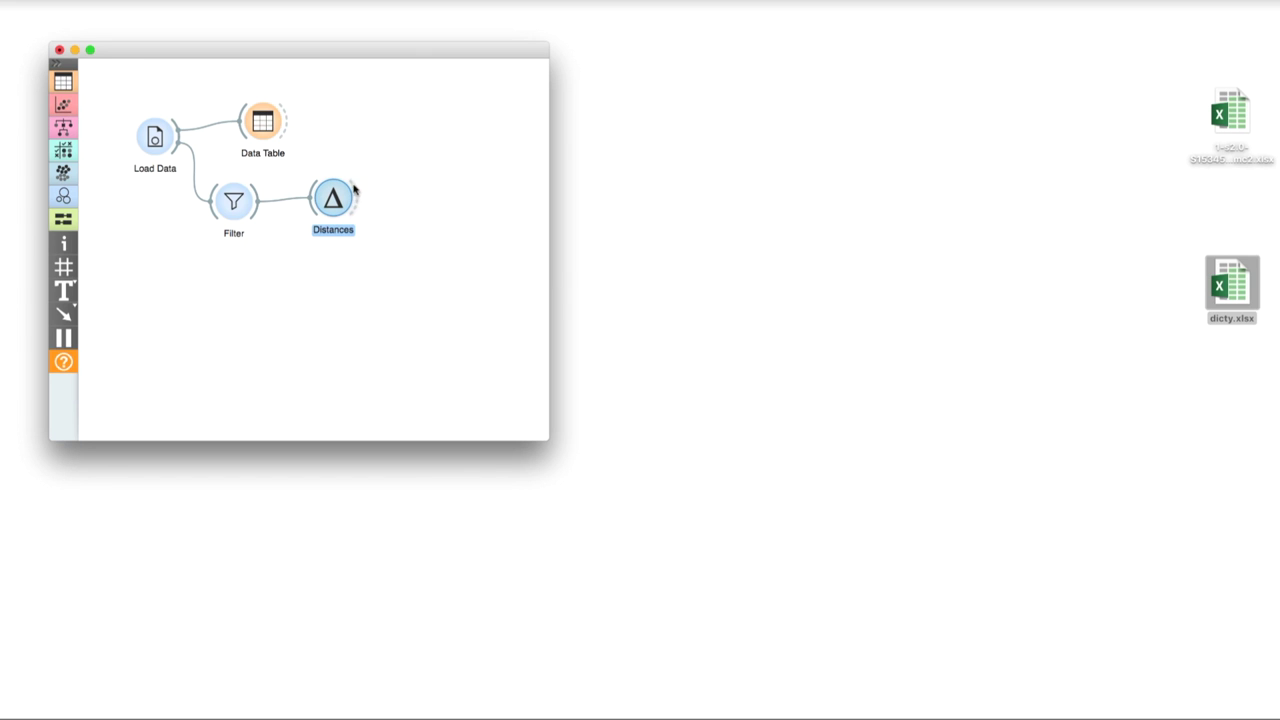
Connect Hierarchical Clustering to the Distances output and open it
left_click_drag(354, 192, 395, 201)
type("hie")
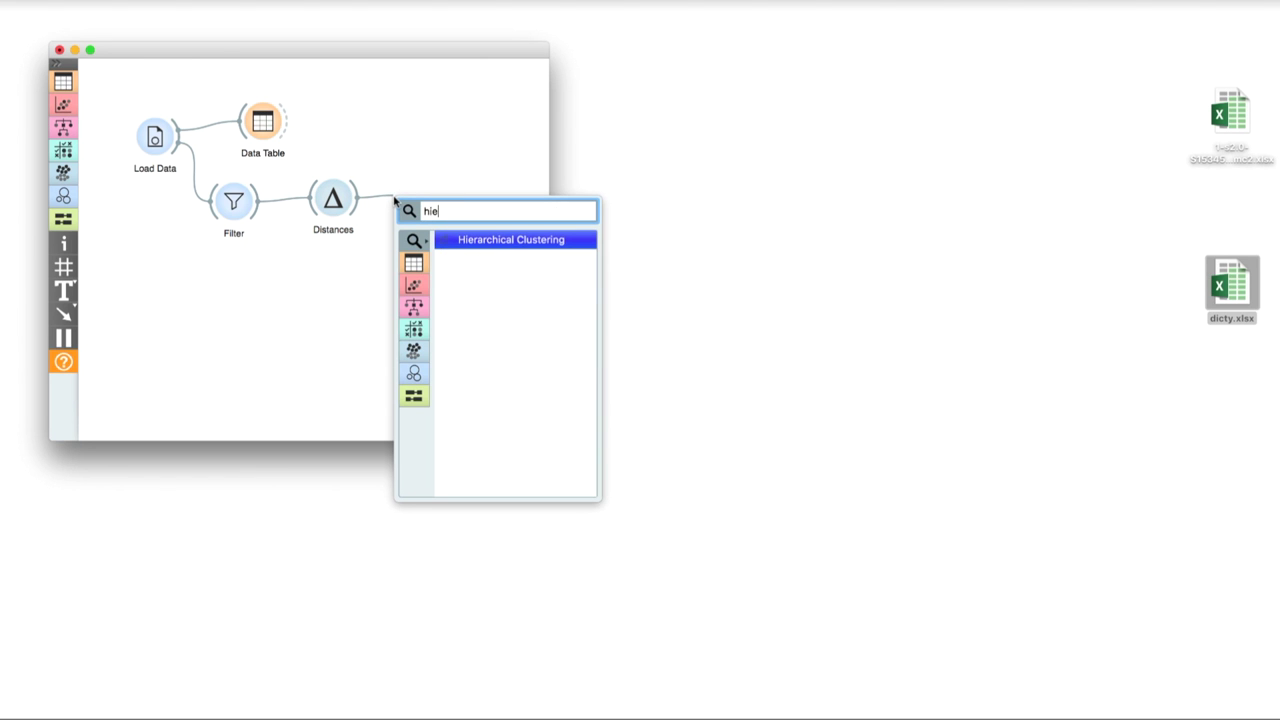
key("Return")
double_click(410, 196)
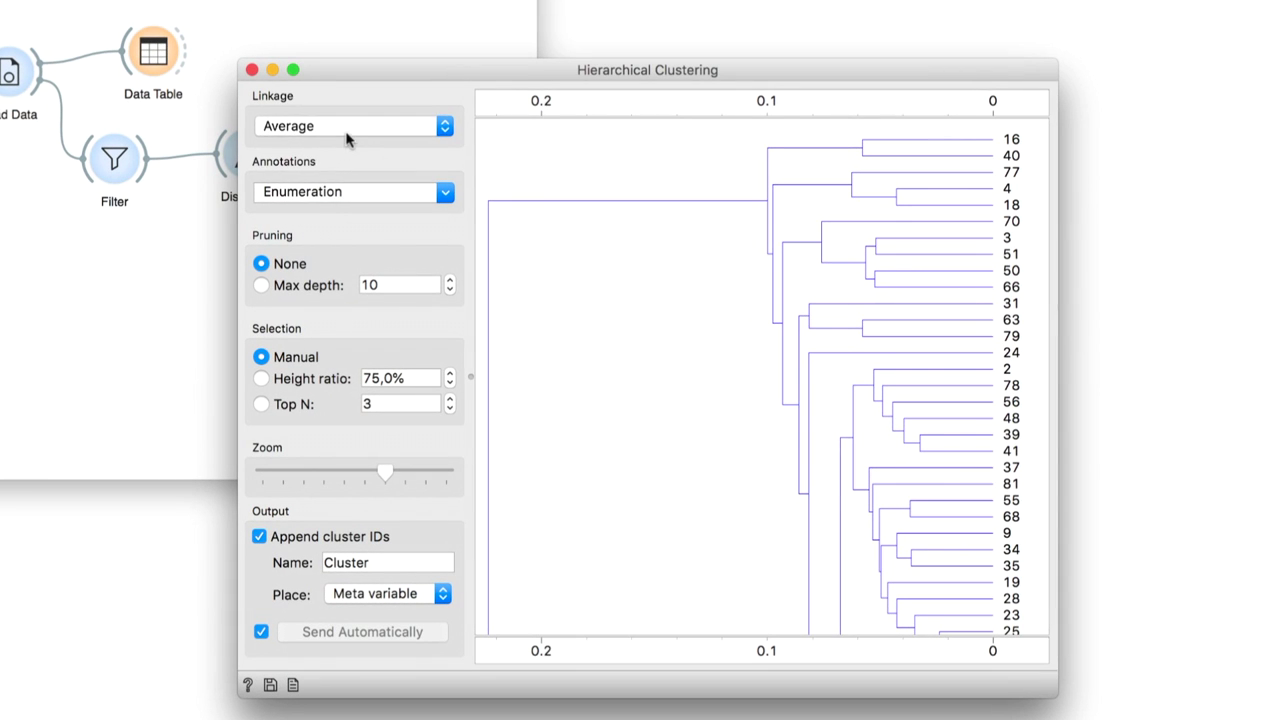
Switch linkage to Ward, enlarge the dendrogram window and select its lower main branch
left_click(367, 148)
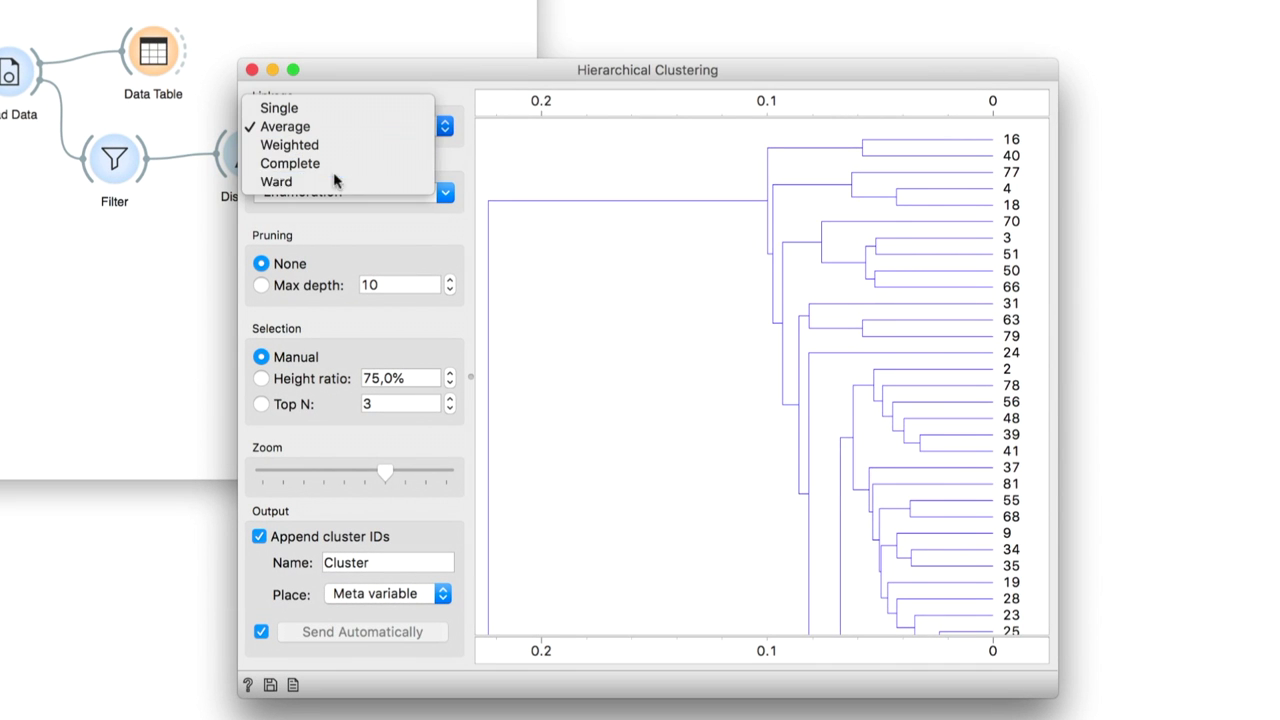
left_click(335, 181)
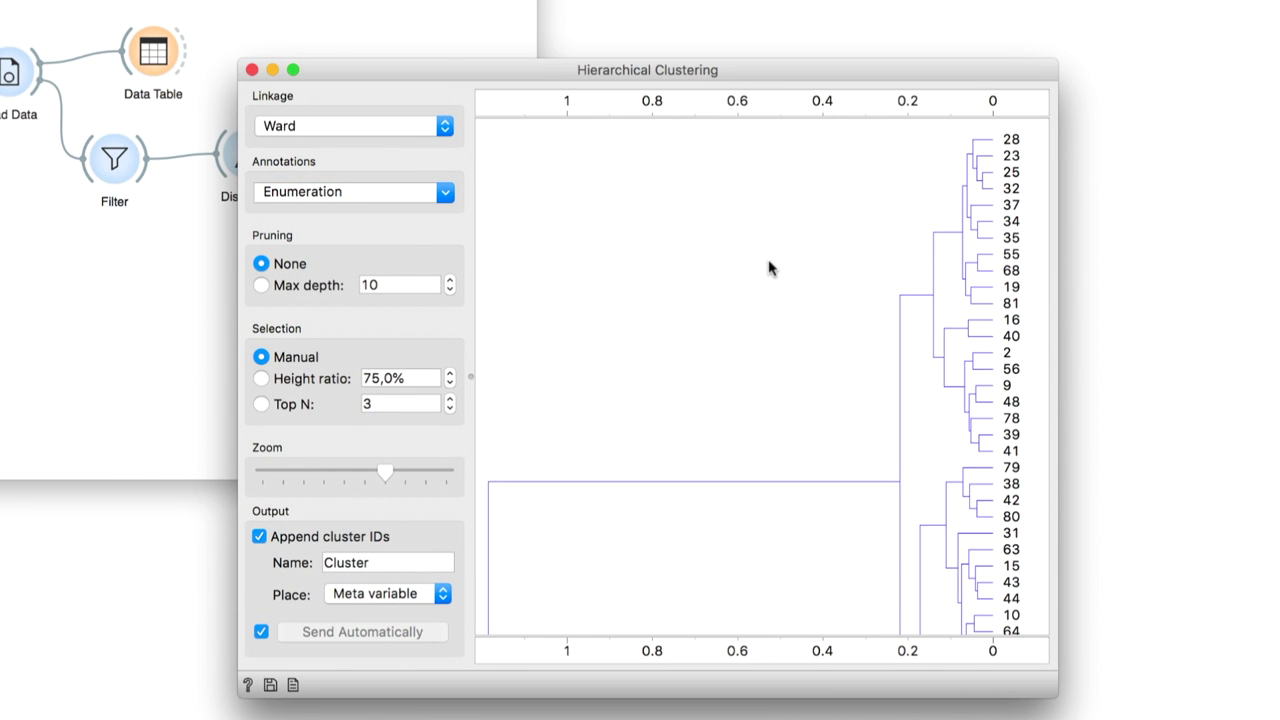
scroll(766, 266, "down", 10)
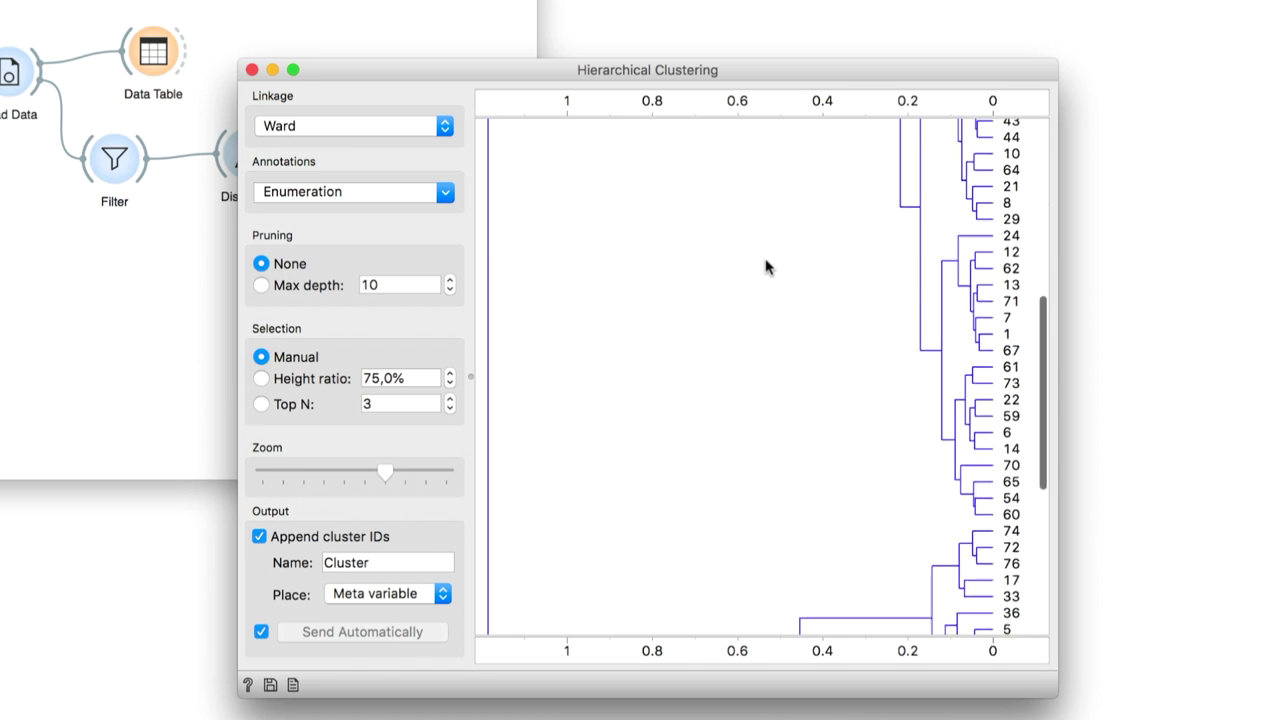
scroll(766, 266, "down", 5)
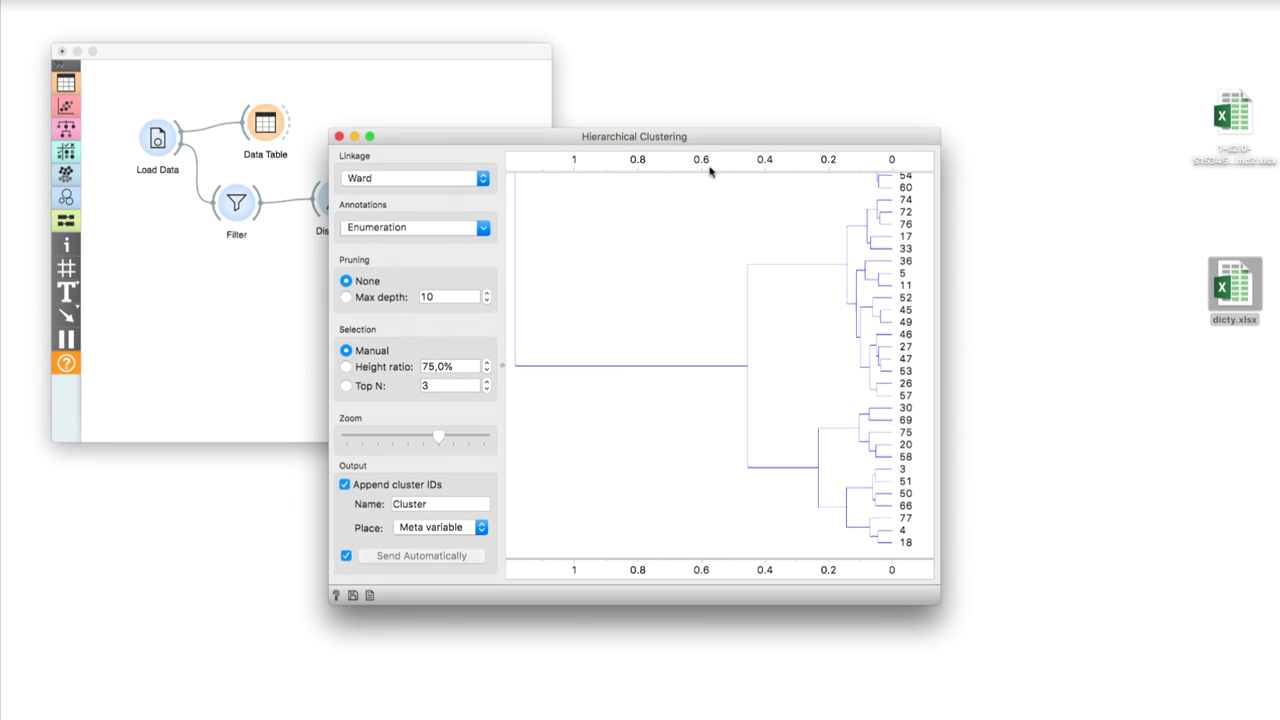
left_click_drag(703, 136, 656, 48)
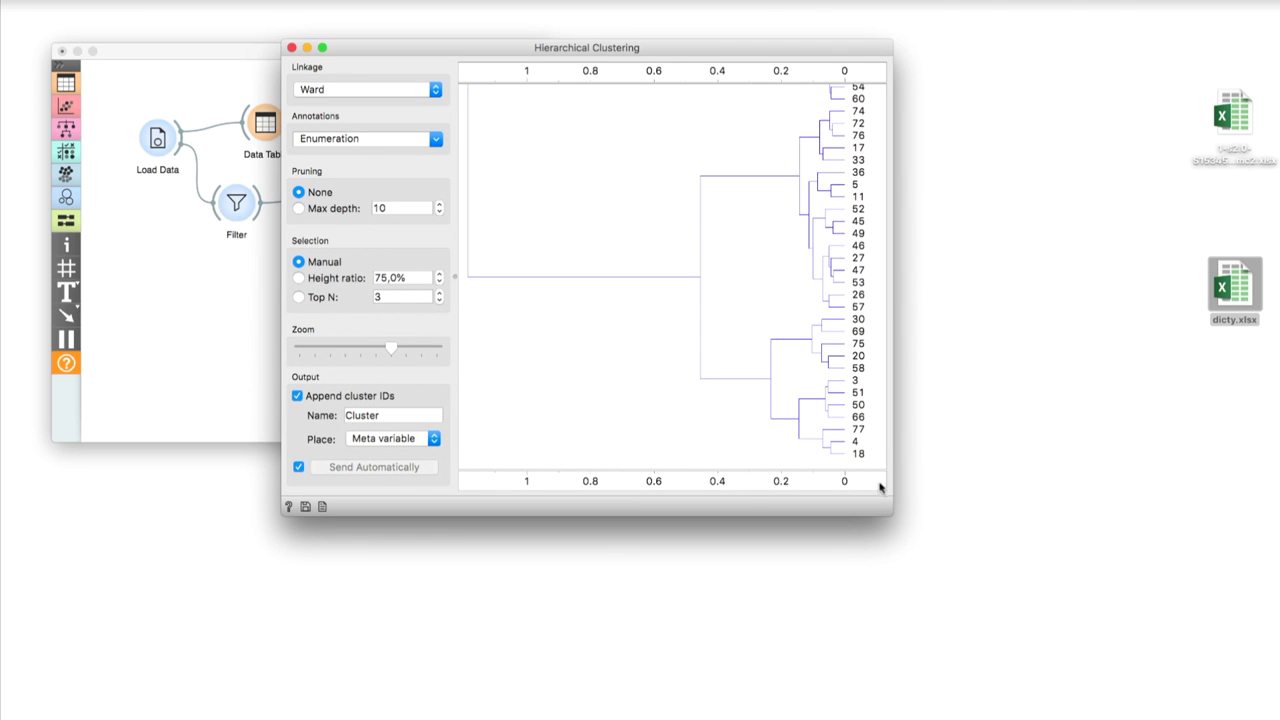
left_click_drag(890, 511, 1006, 651)
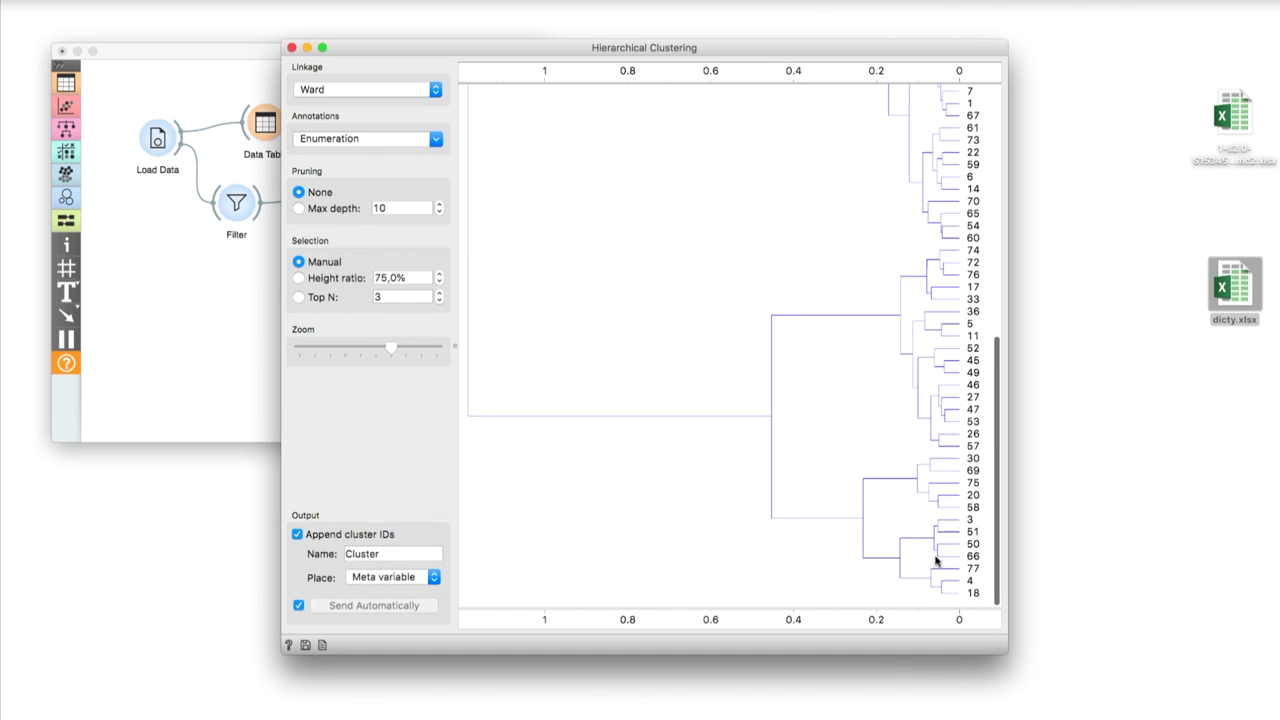
left_click(845, 452)
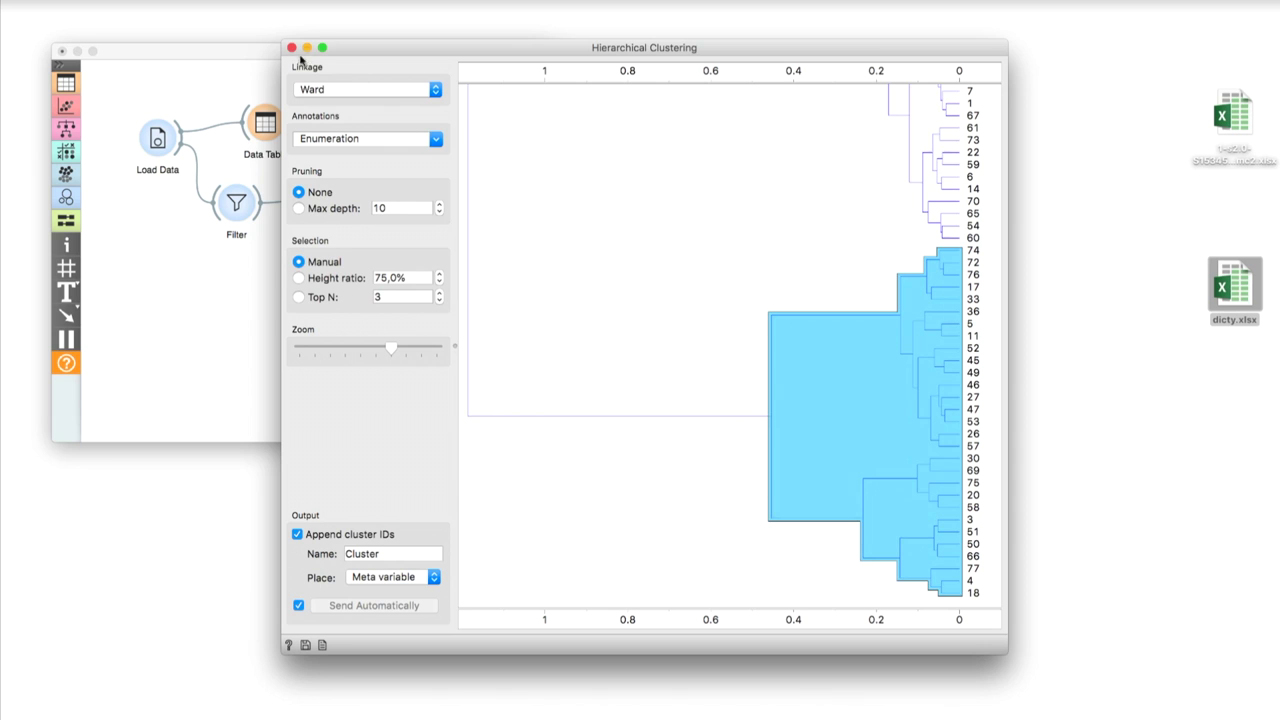
left_click(291, 49)
Attach a Data Table to Hierarchical Clustering listing the 29 C1 cells, then open the mmc2 workbook
left_click_drag(449, 193, 503, 172)
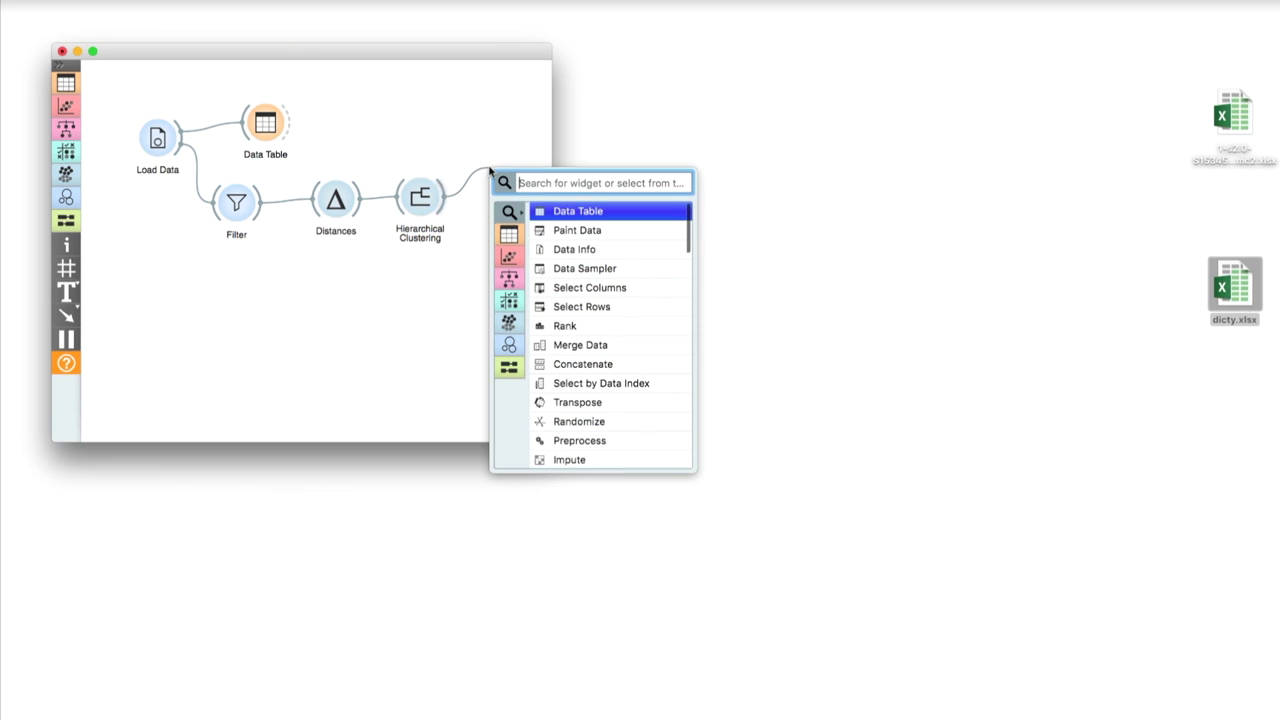
type("da")
left_click(570, 212)
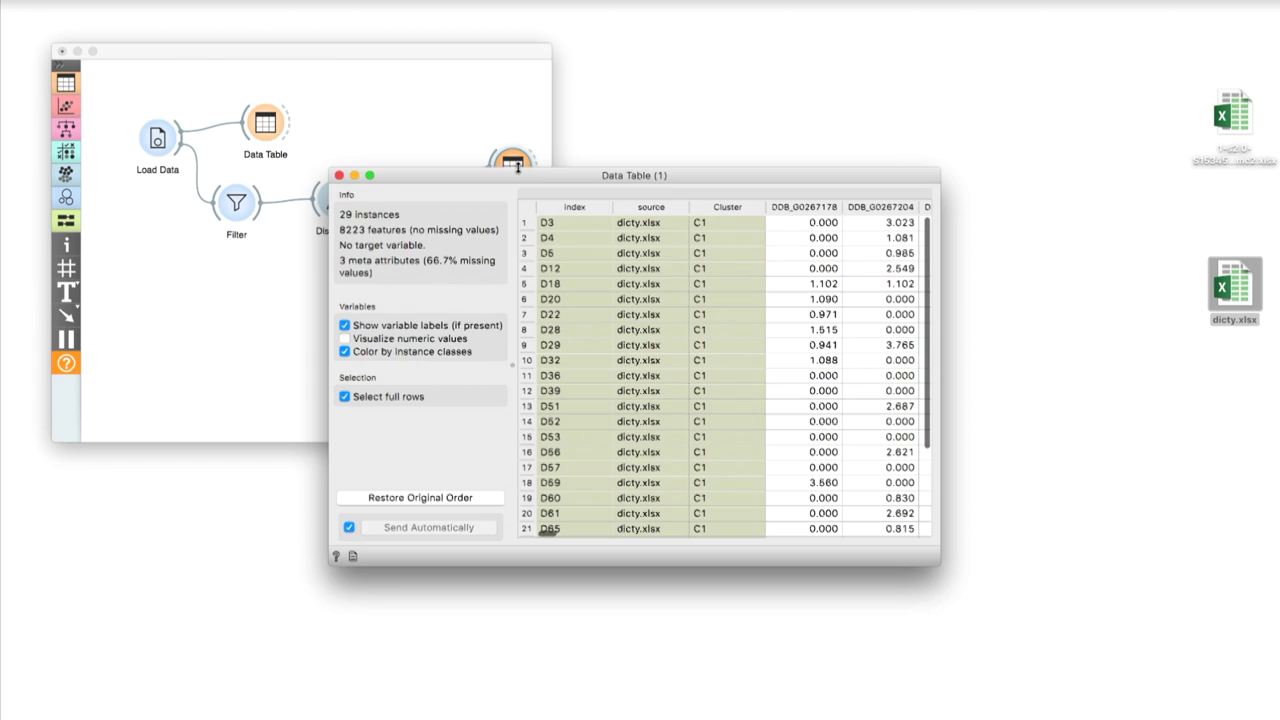
left_click_drag(511, 177, 251, 246)
double_click(1236, 113)
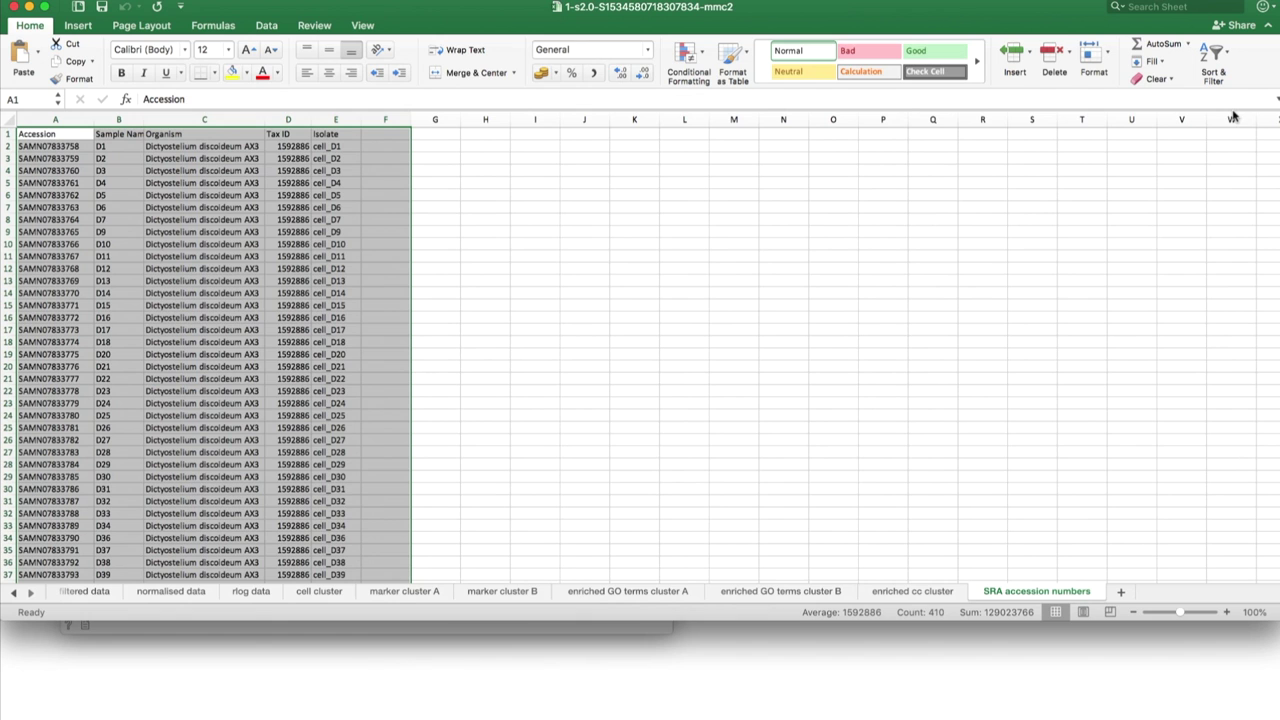
Filter the cell cluster sheet's cluster column to cluster A, leaving 25 of 81 records
left_click(320, 591)
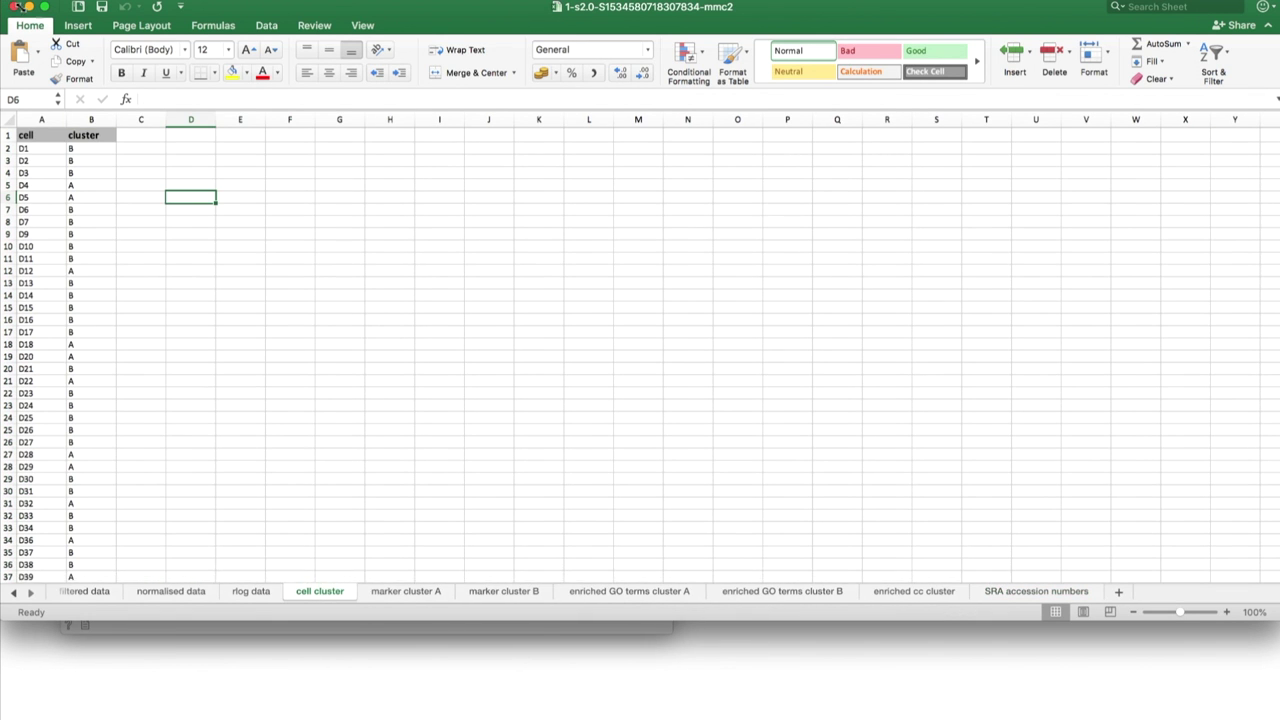
left_click(44, 6)
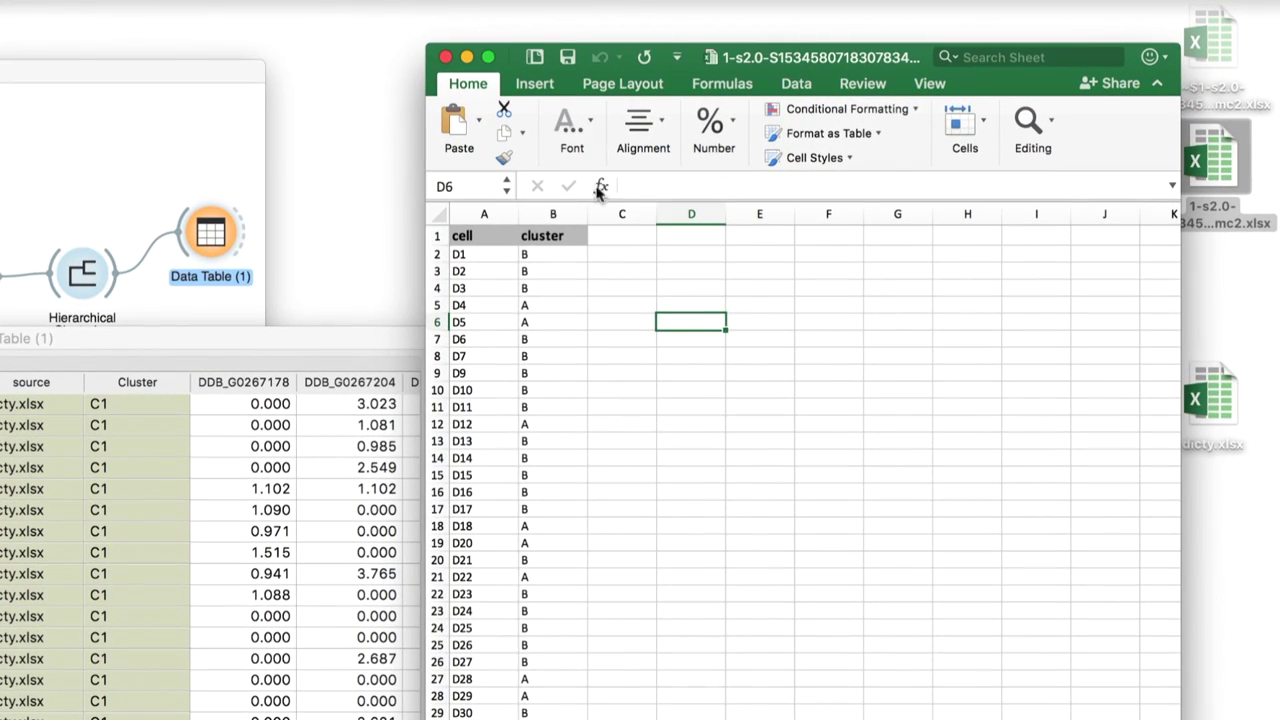
left_click(560, 211)
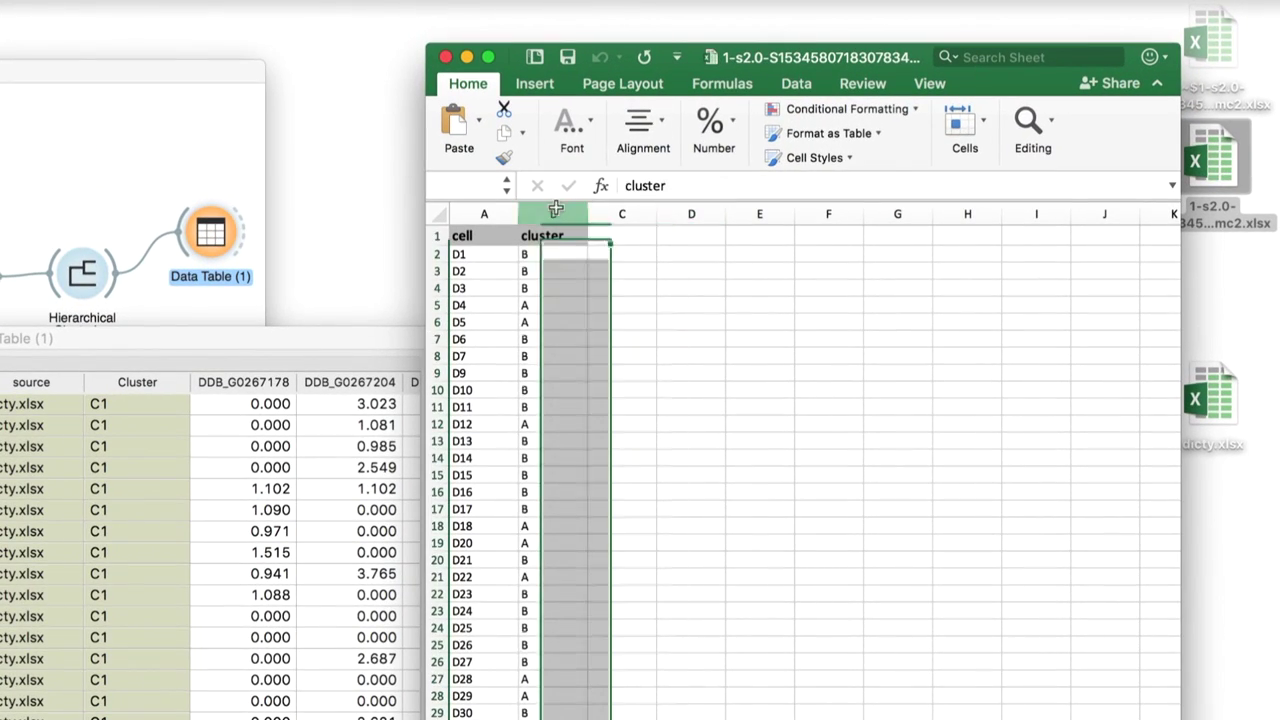
left_click(786, 84)
left_click(737, 135)
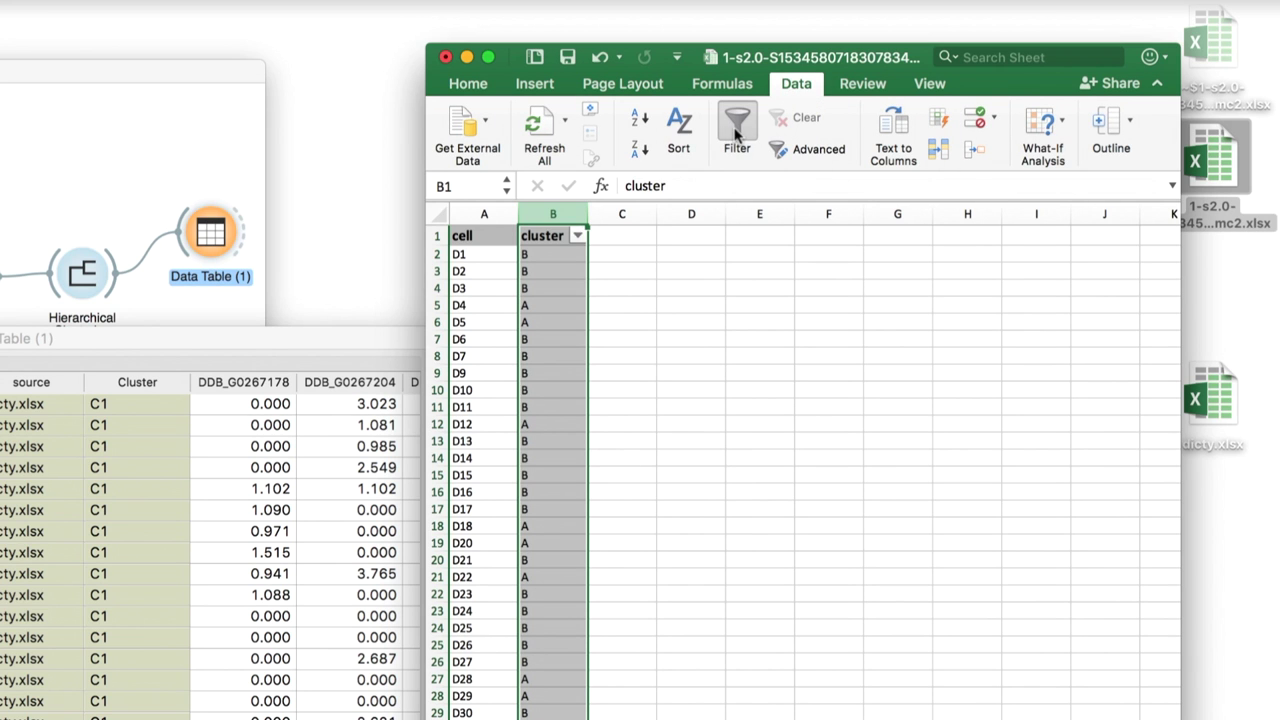
left_click(577, 234)
left_click(640, 524)
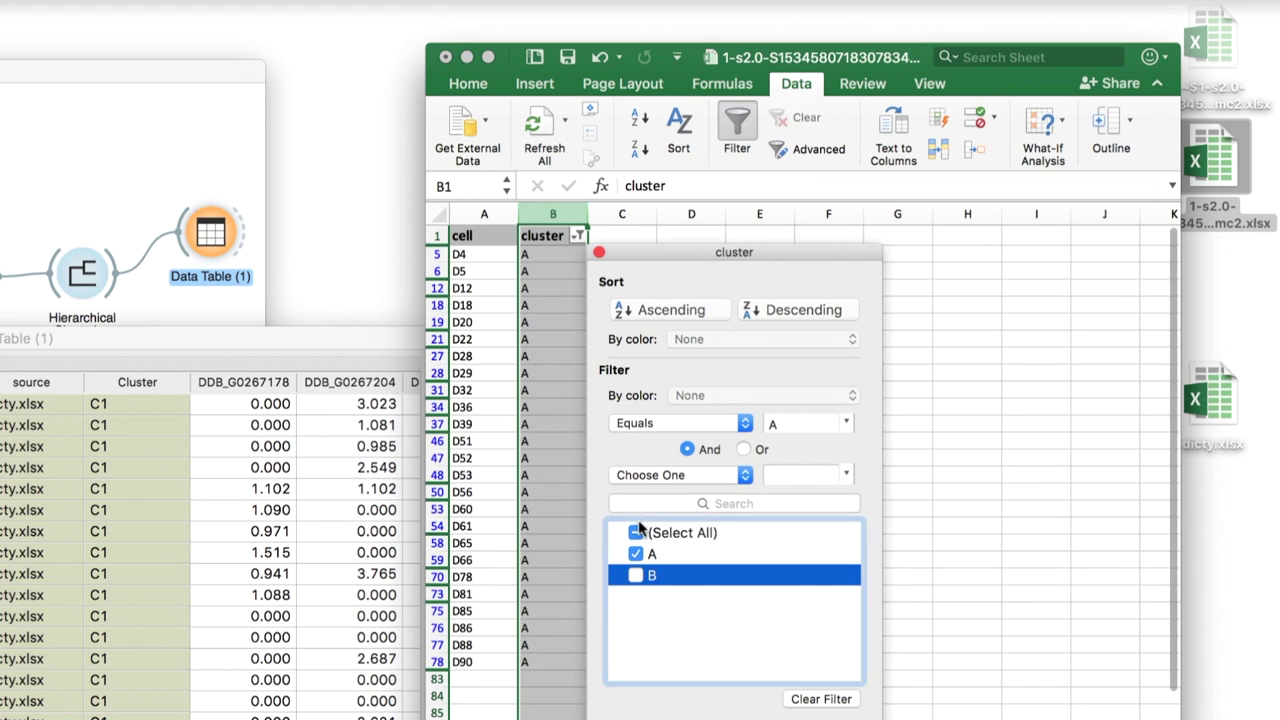
Arrange Data Table (1) to show all 29 clustered rows beside the cluster A spreadsheet
left_click(599, 252)
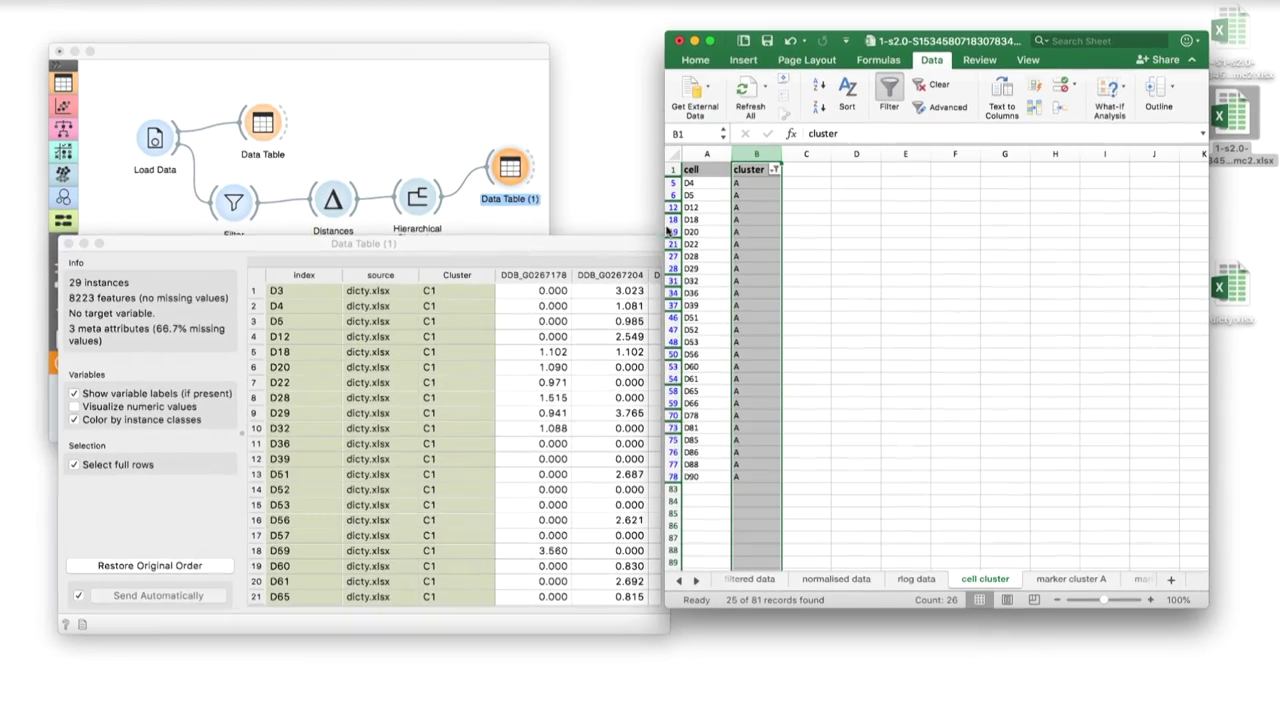
left_click_drag(612, 243, 590, 88)
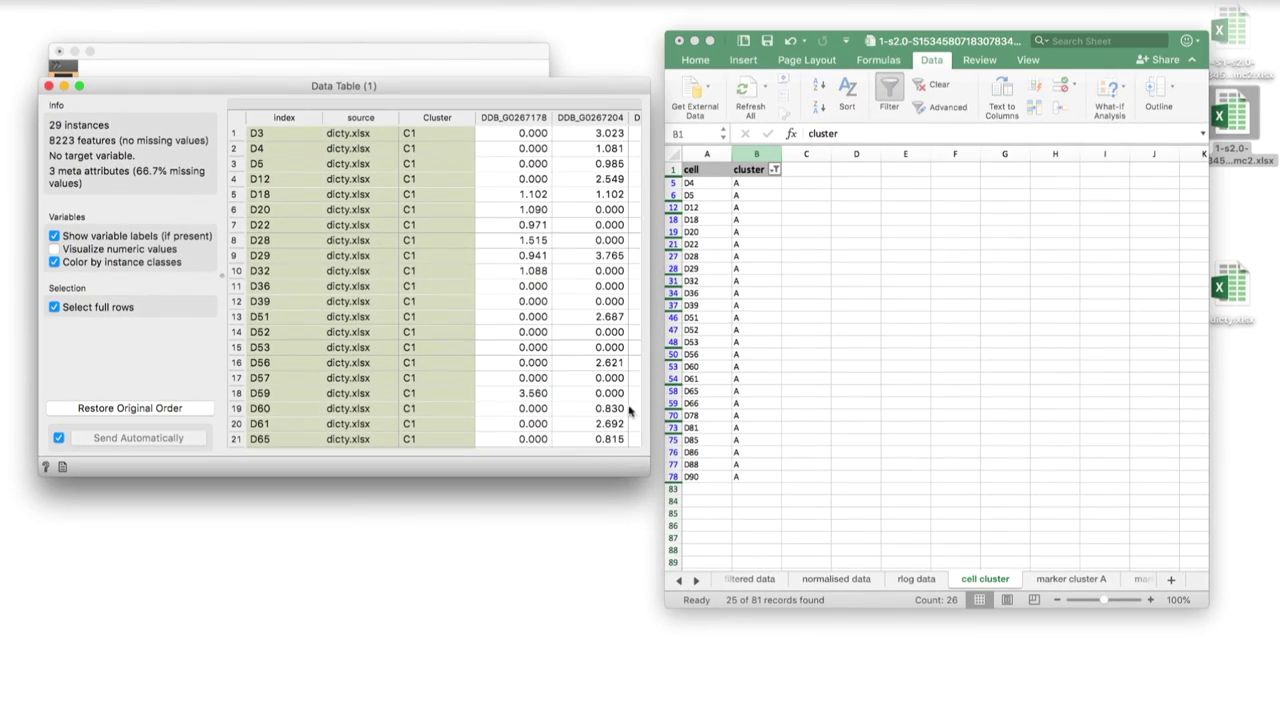
left_click_drag(646, 472, 648, 624)
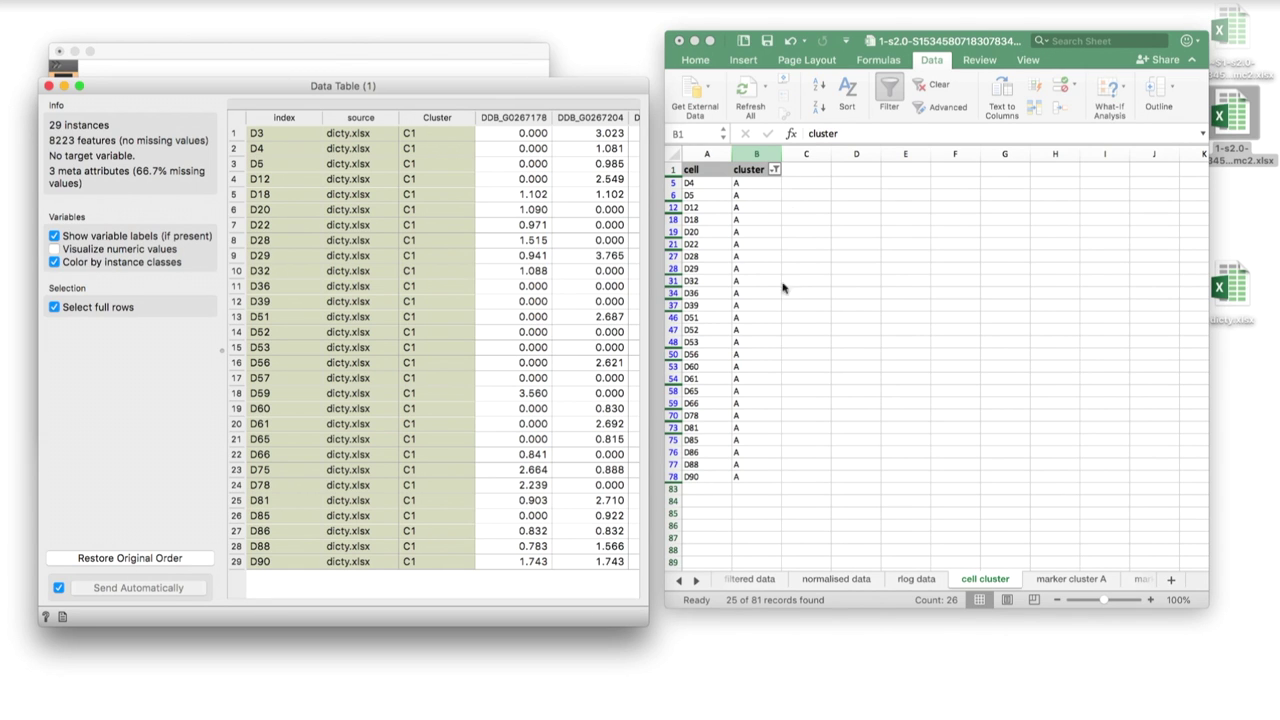
left_click_drag(884, 44, 673, 47)
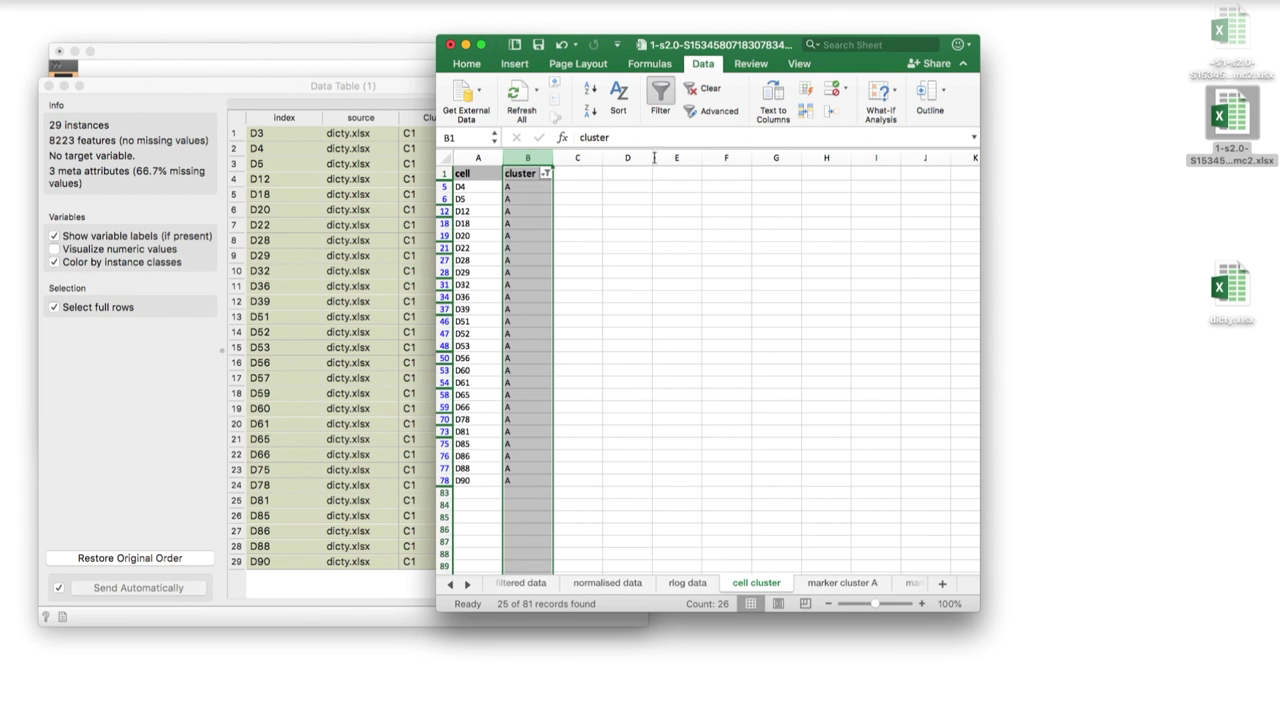
left_click_drag(666, 46, 722, 41)
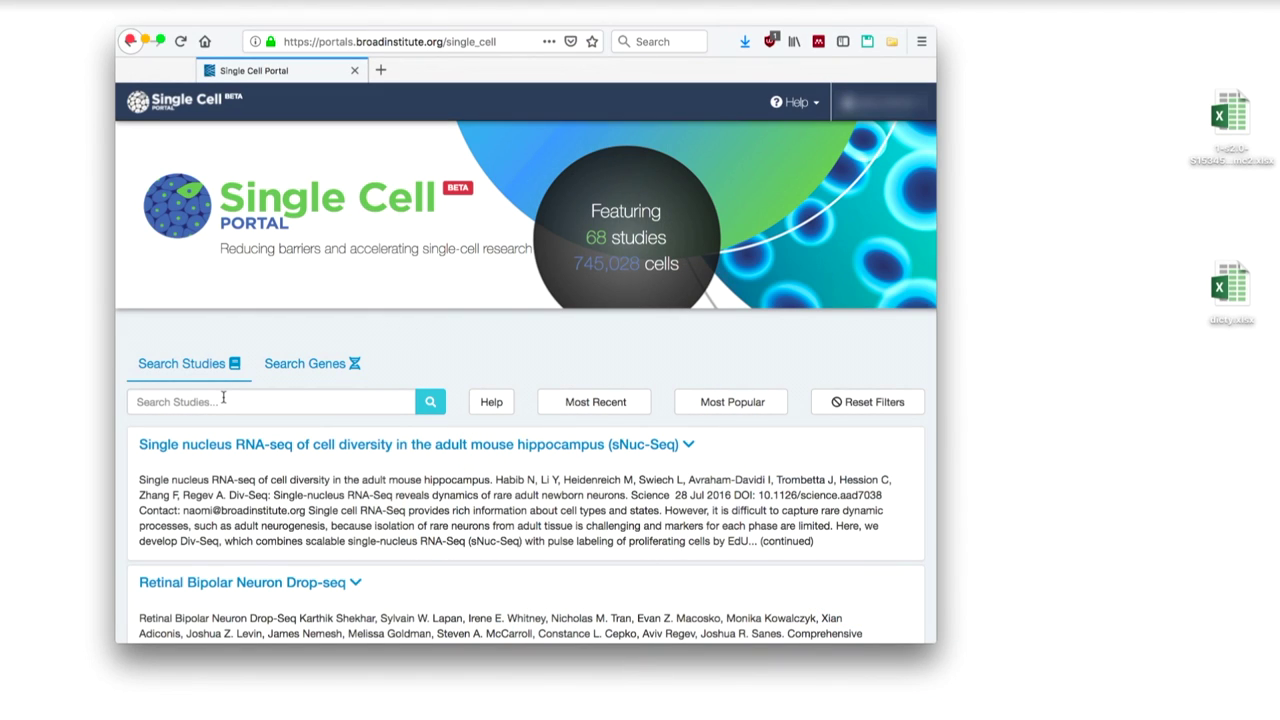
Search the portal's studies for 'dividing' and open the Div-Seq study
left_click(223, 398)
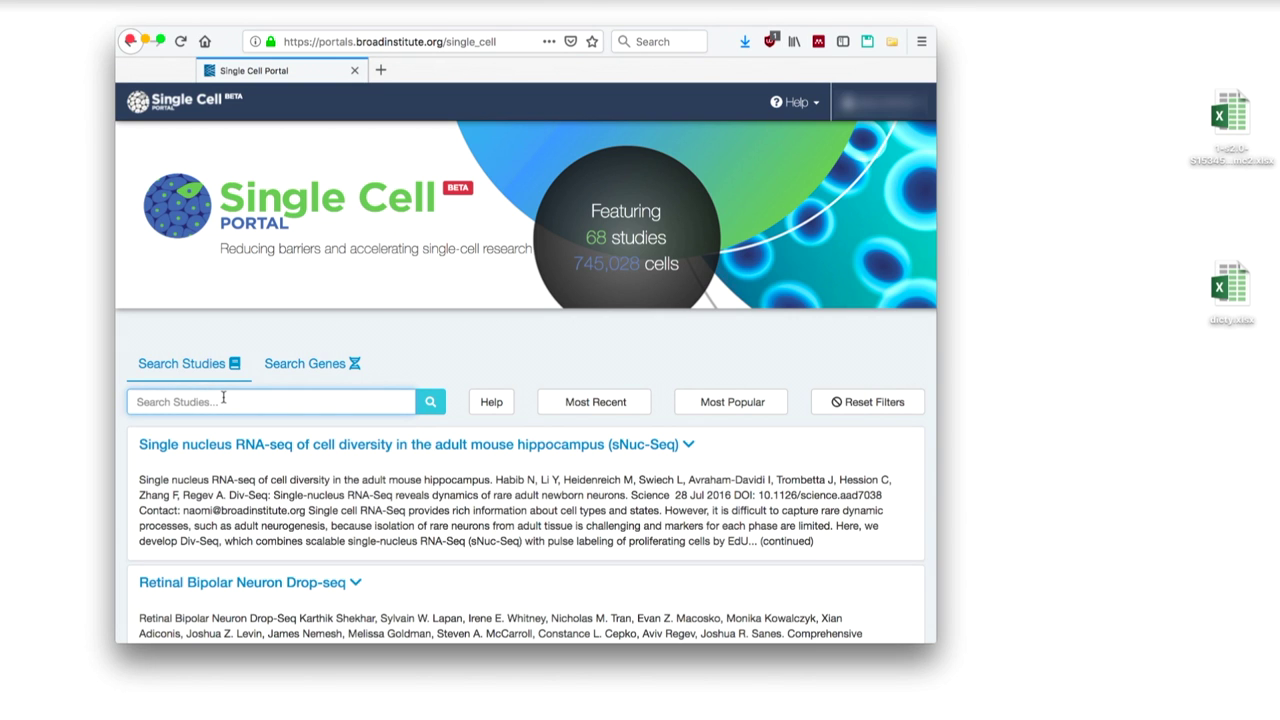
type("dividing")
key("Return")
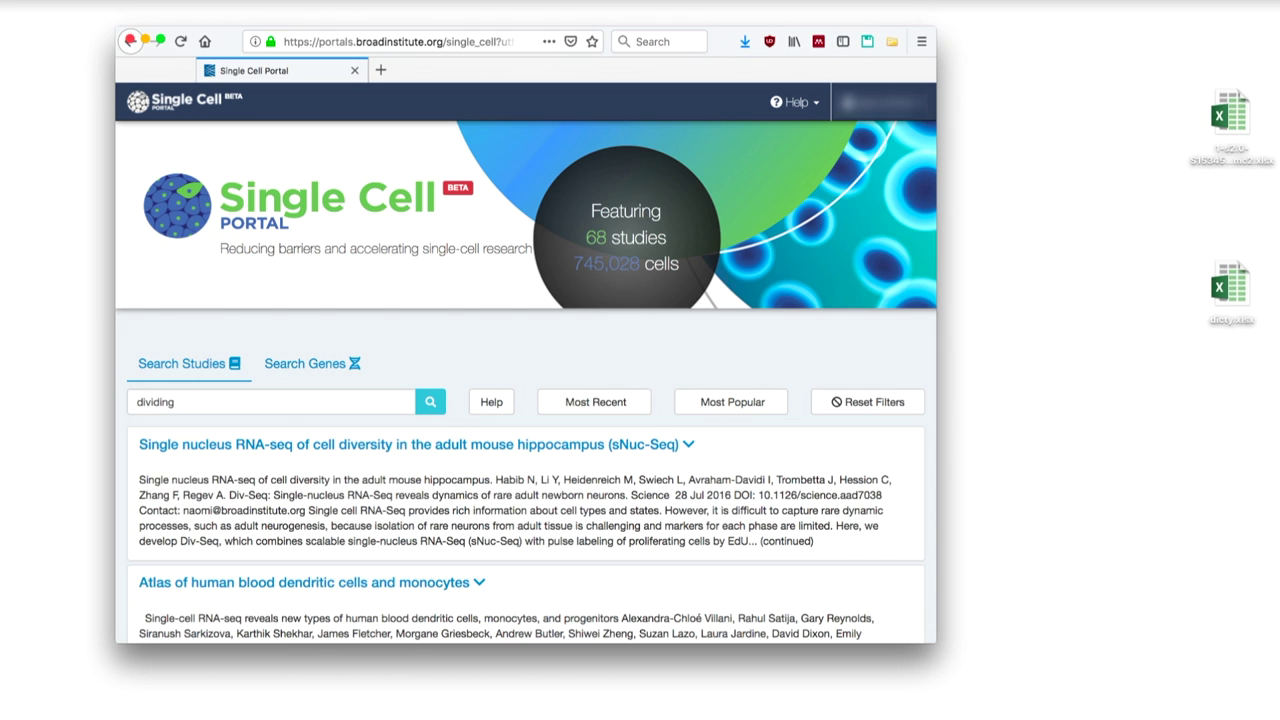
scroll(224, 402, "down", 5)
left_click(227, 458)
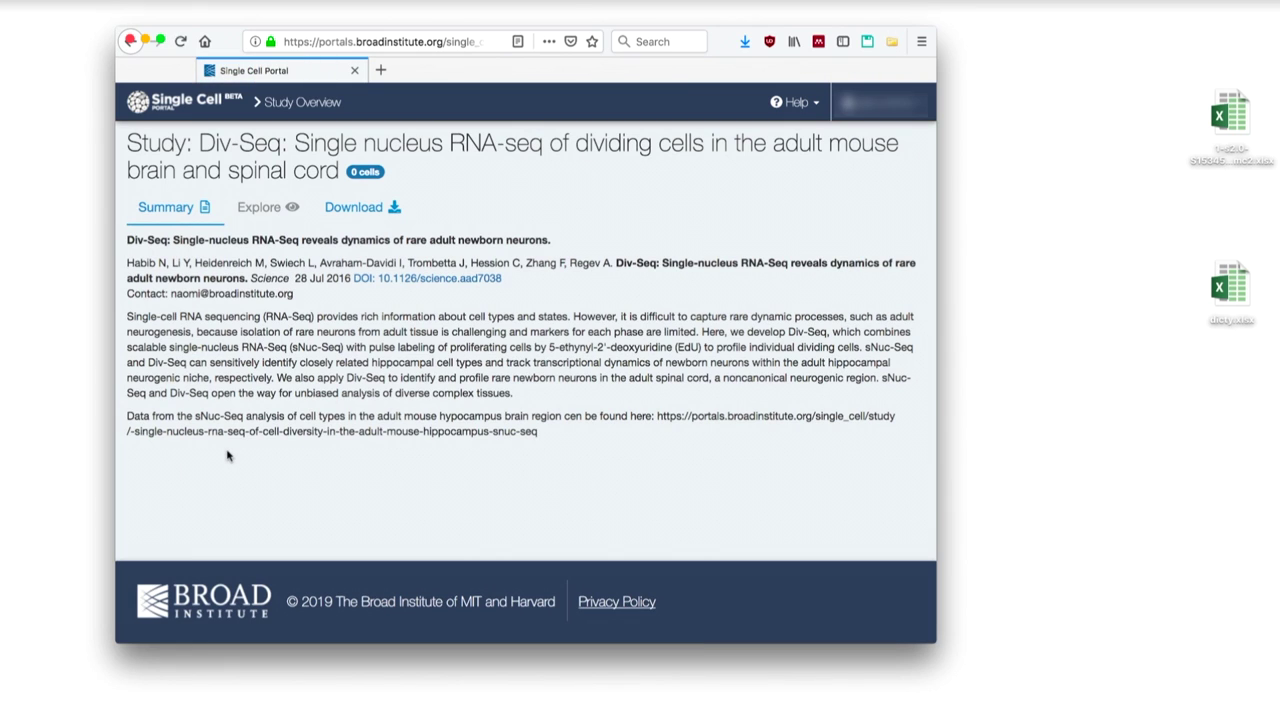
Save the 1.1 MB dentate gyrus running-average logTPMs .txt.gz file from the study's downloads
left_click(366, 214)
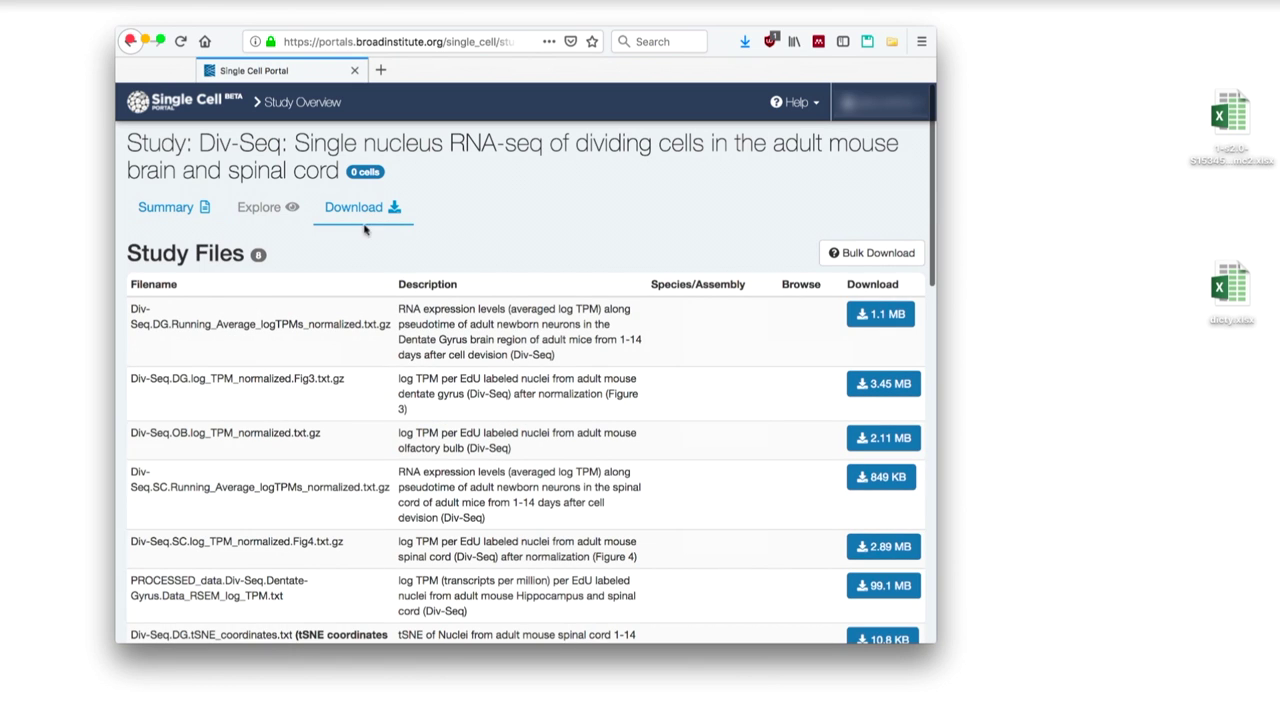
left_click(880, 314)
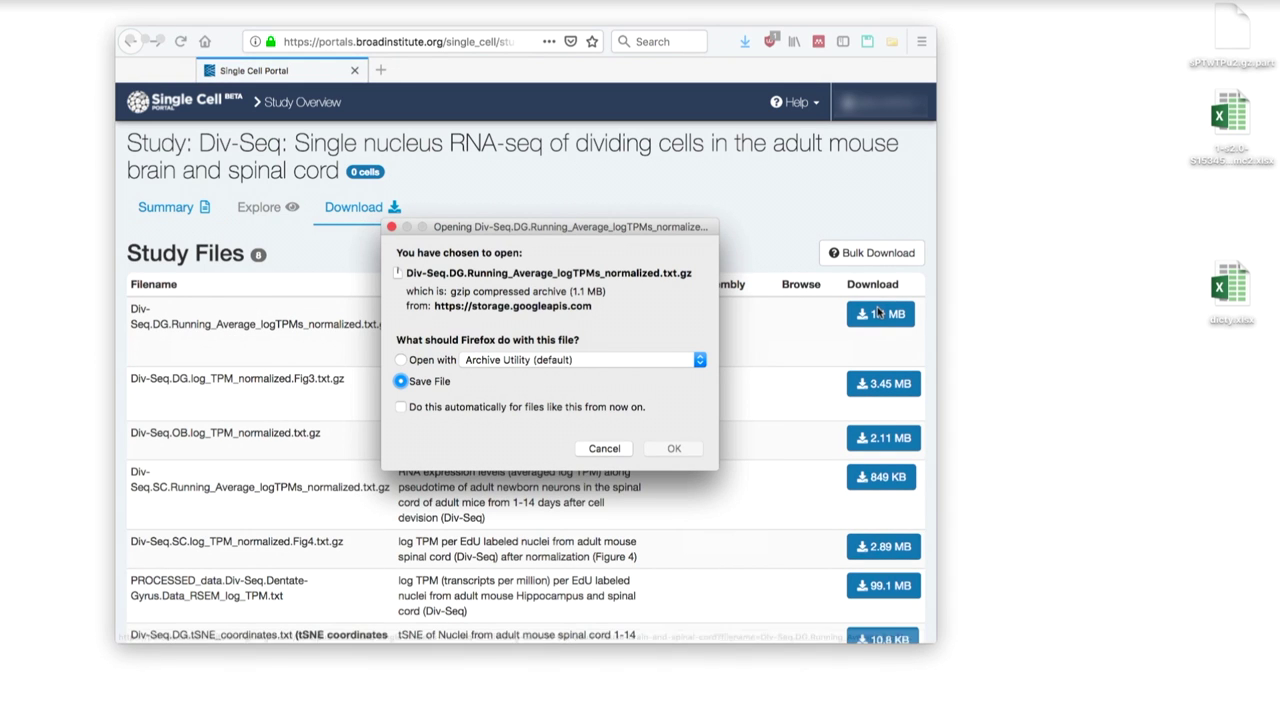
left_click(673, 452)
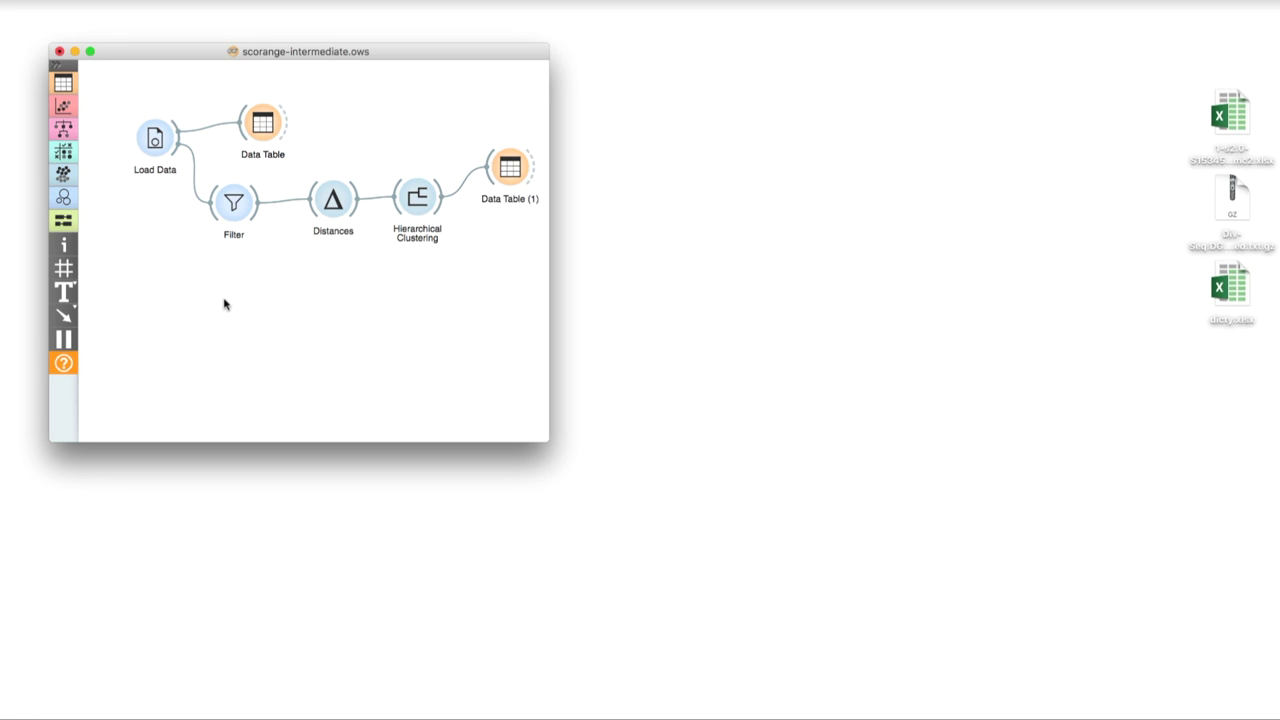
Add a new Load Data widget to the canvas and open its settings
right_click(224, 304)
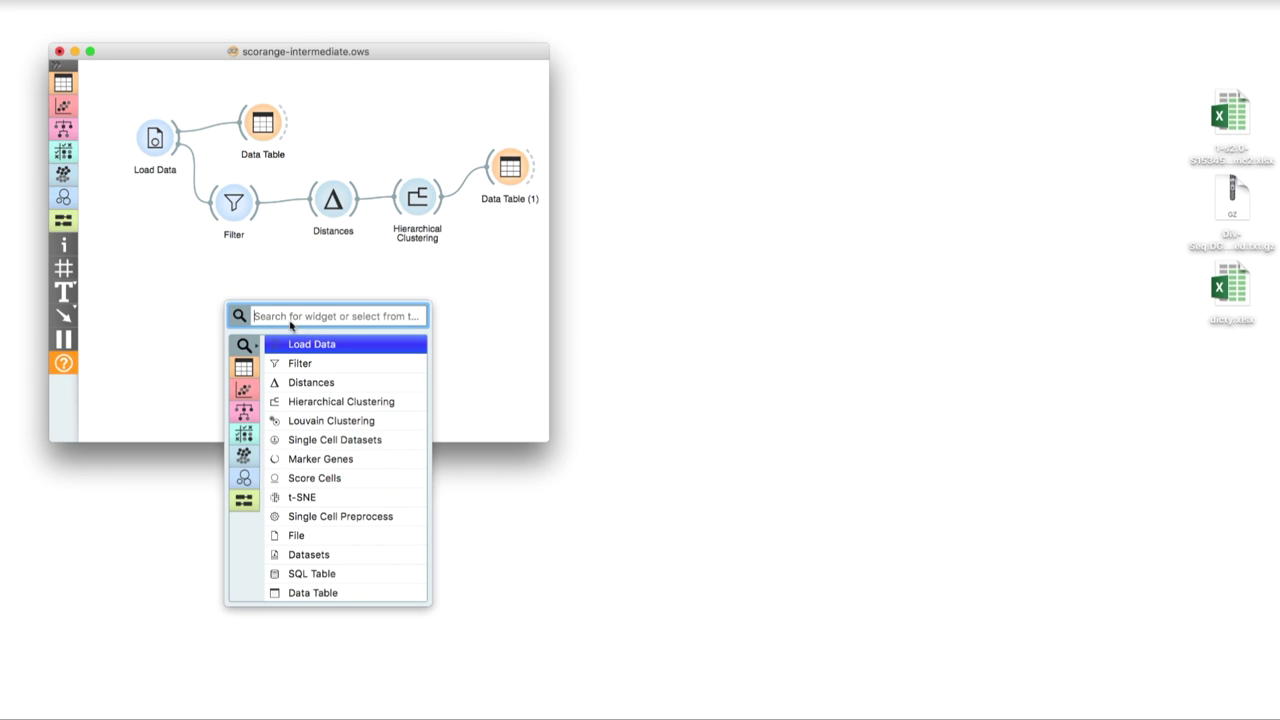
left_click(320, 346)
double_click(45, 290)
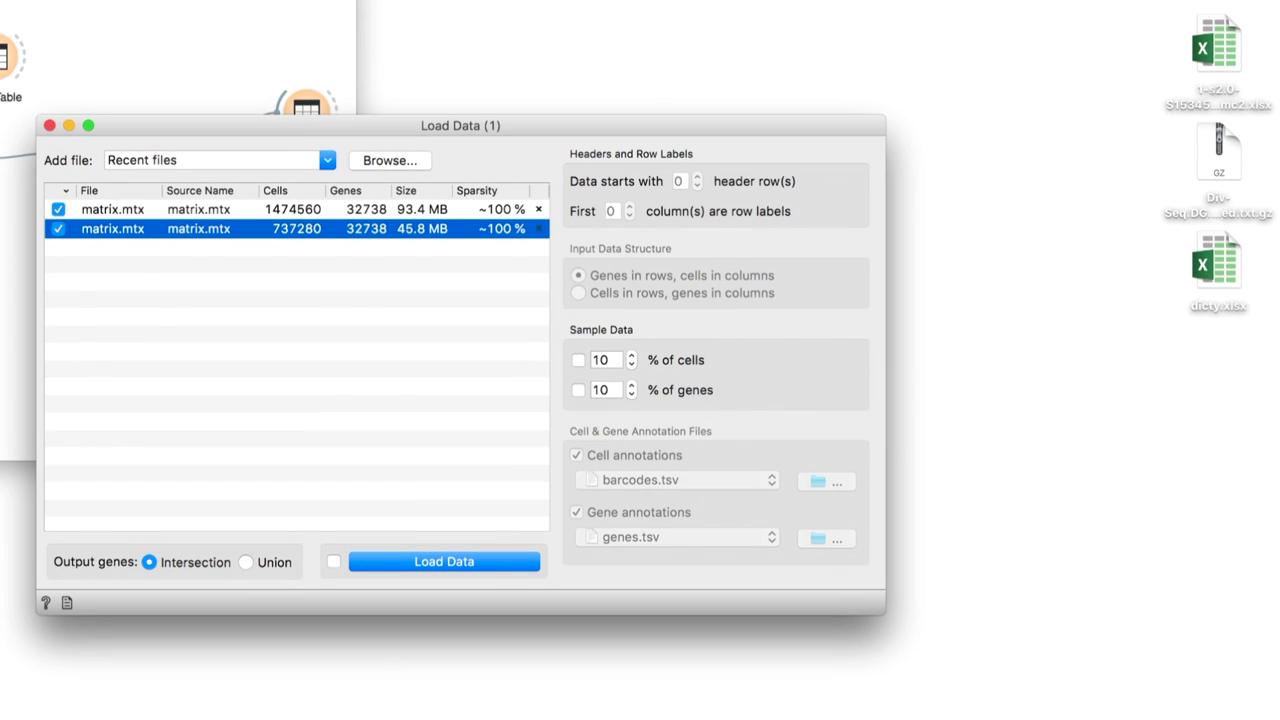
Replace both matrix.mtx entries with the Div-Seq file, using 1 header row and 1 label column, then load it
left_click(589, 216)
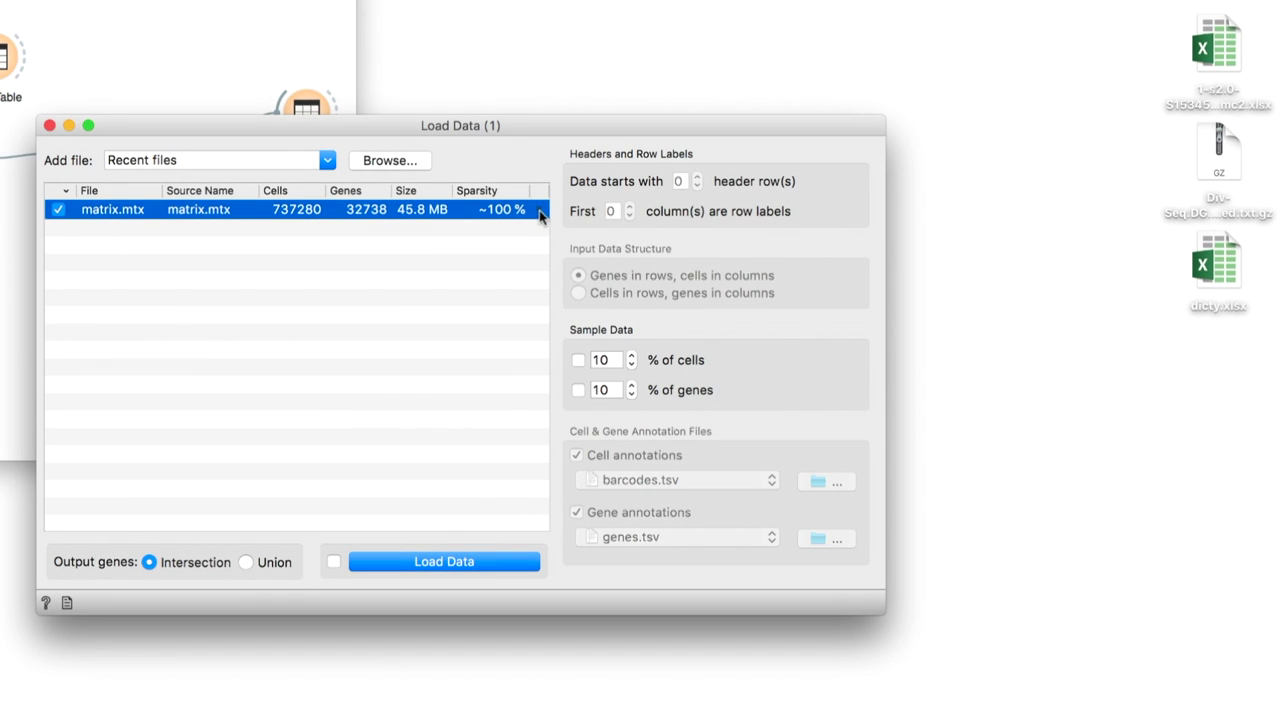
left_click(539, 212)
left_click_drag(1258, 150, 522, 240)
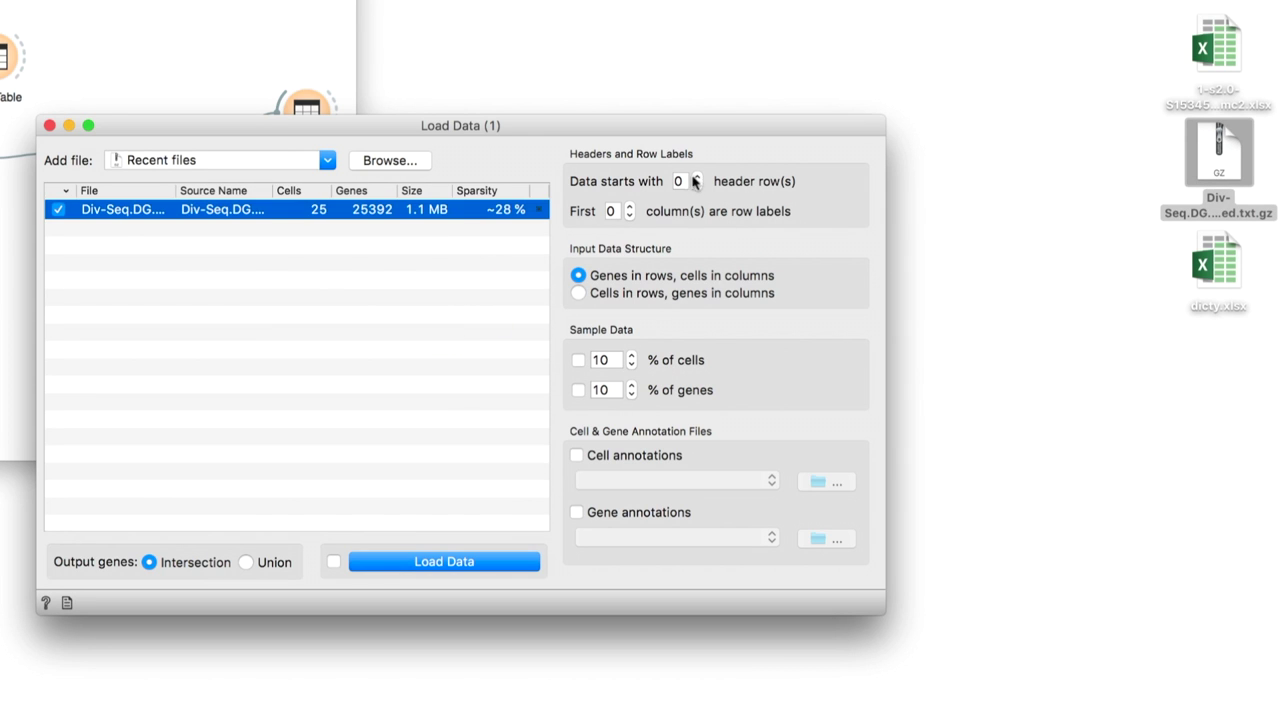
left_click(697, 176)
left_click(630, 206)
left_click(447, 567)
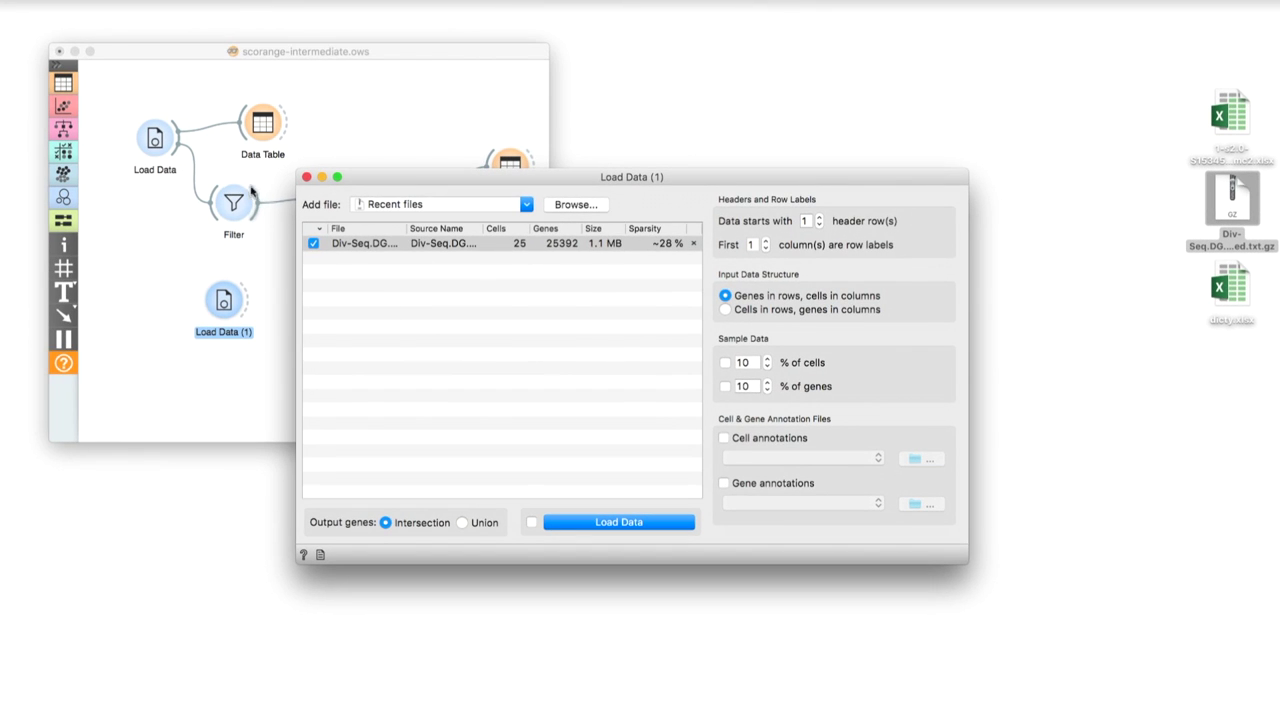
Connect a Data Table to Load Data (1) and check its 24 instances and 25392 features
left_click(306, 177)
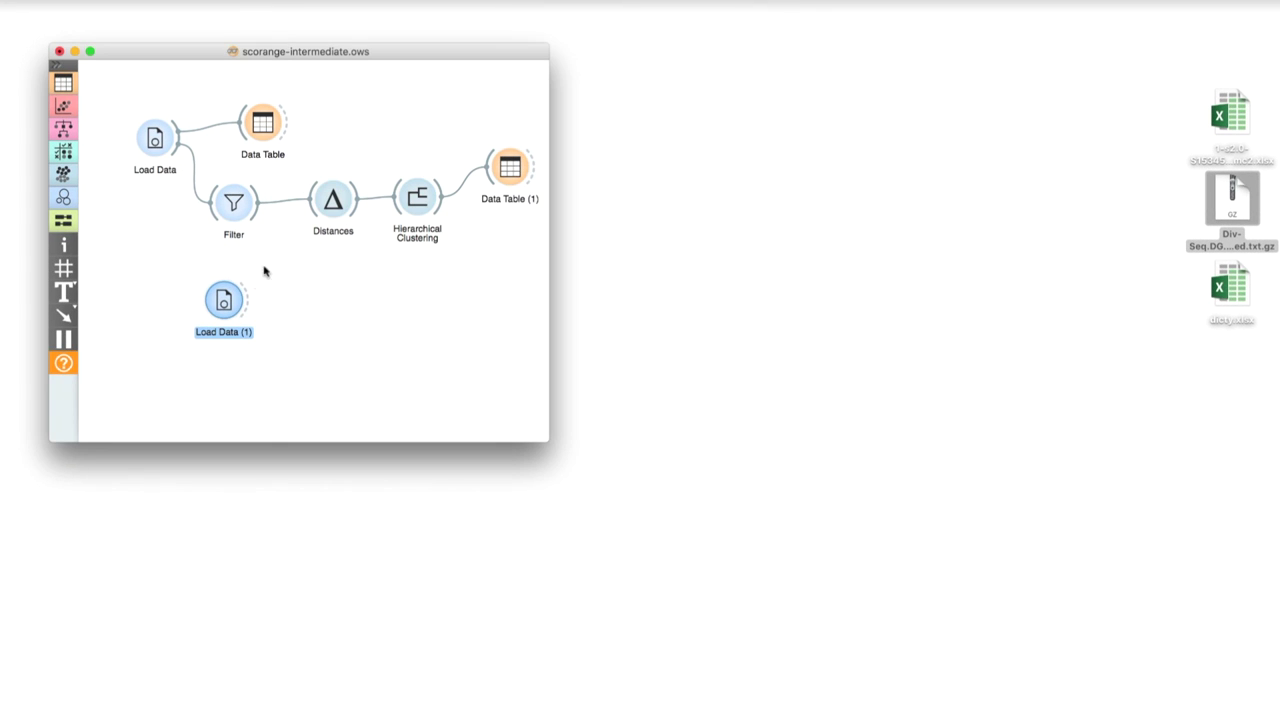
left_click_drag(250, 298, 316, 284)
type("data")
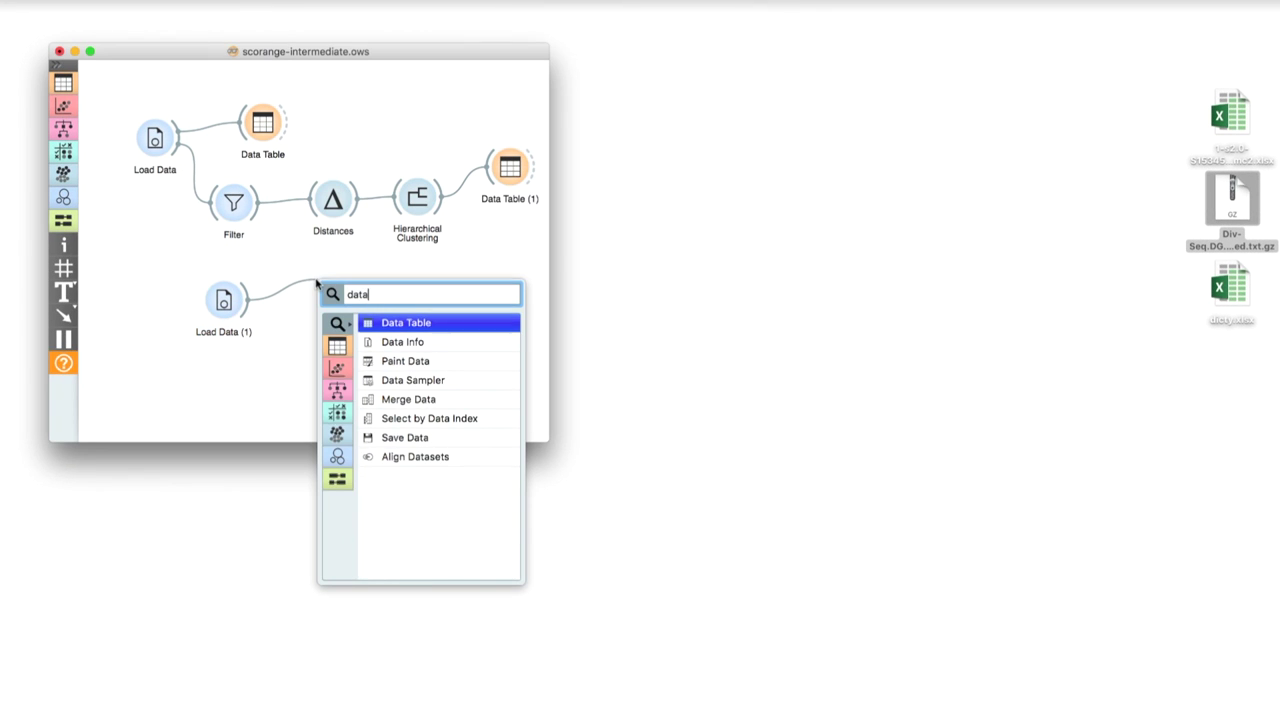
key("Return")
double_click(328, 276)
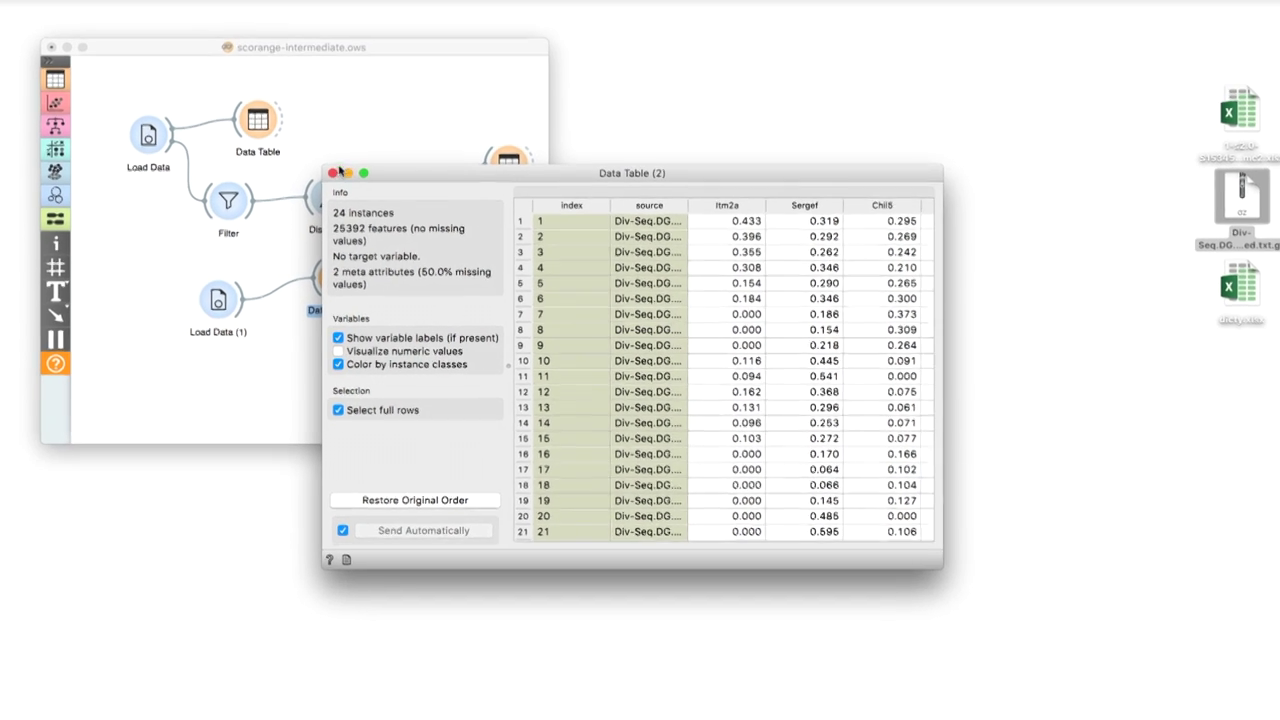
left_click(288, 146)
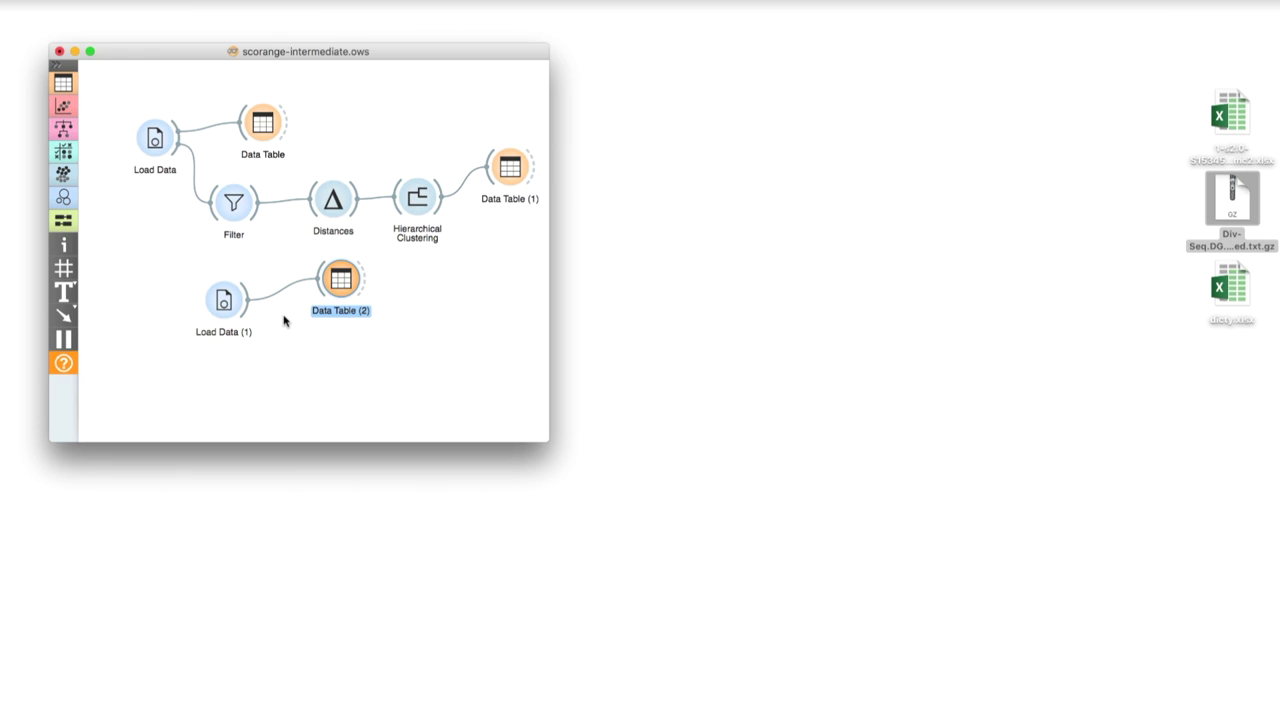
Connect a t-SNE widget to the second loader's output
left_click_drag(250, 300, 322, 357)
type("tsne")
key("Return")
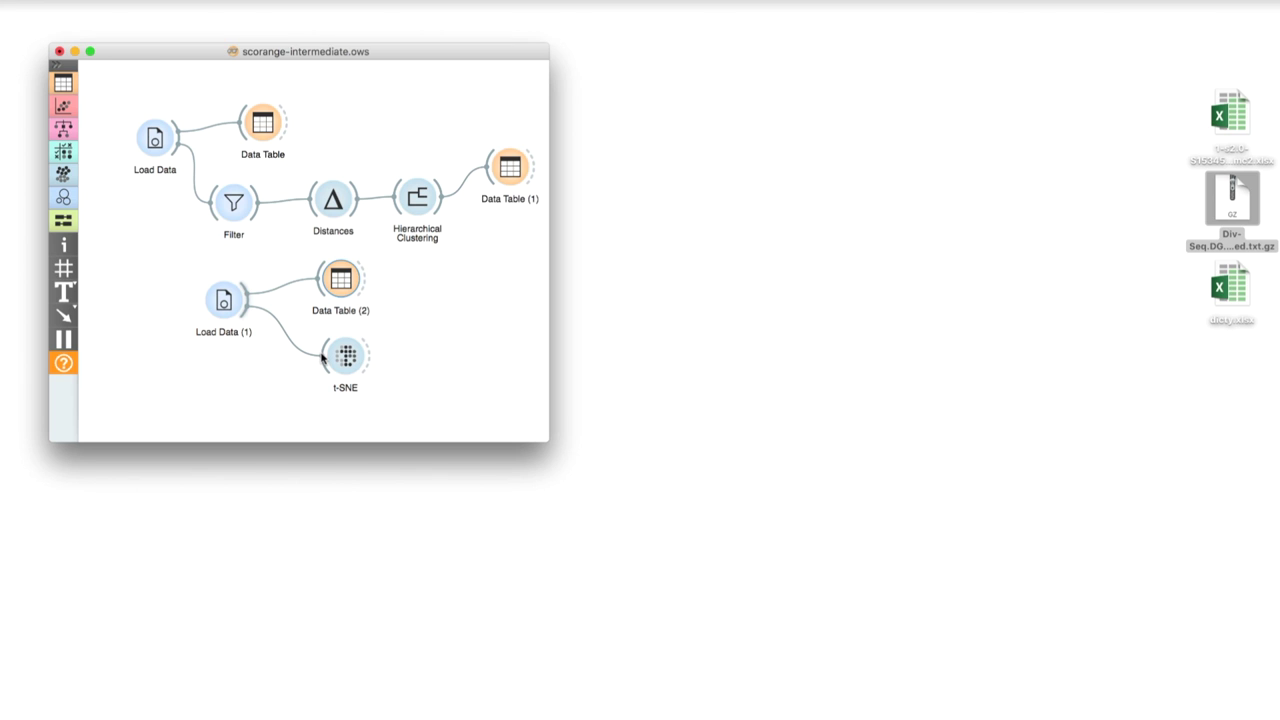
Open the t-SNE plot of the Div-Seq cells, computed with perplexity 30 and 300 max iterations
double_click(340, 357)
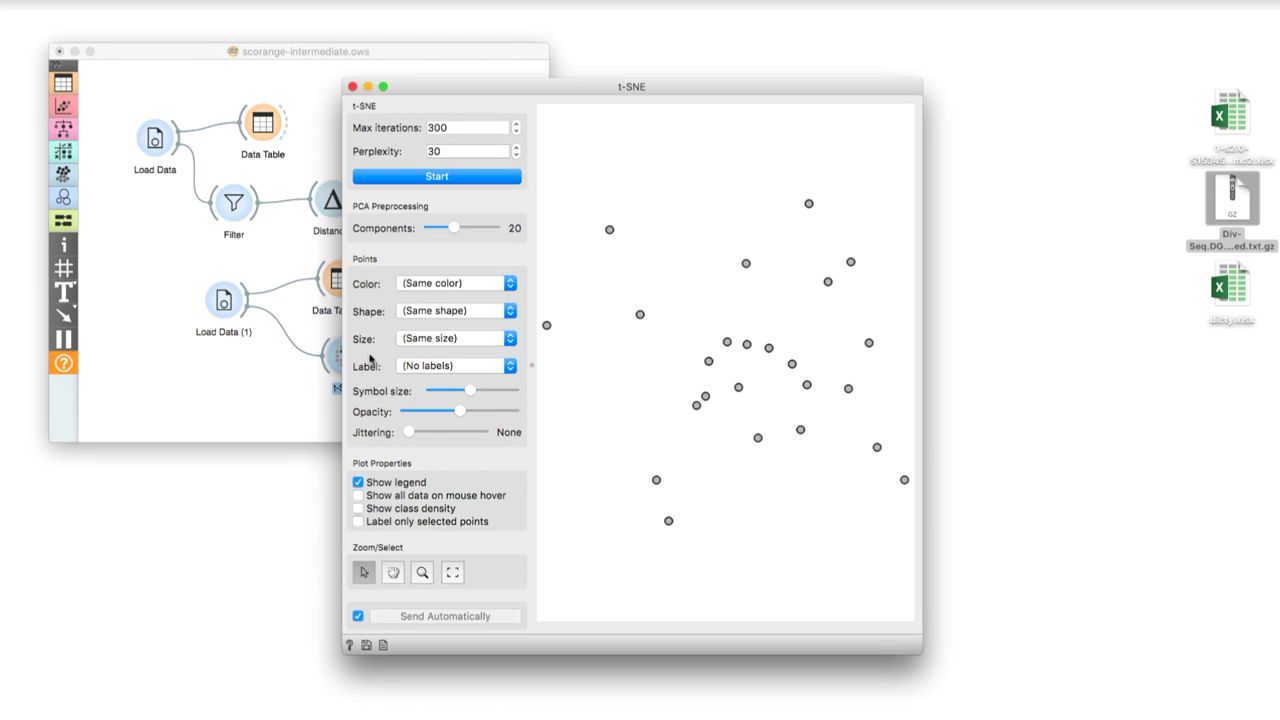